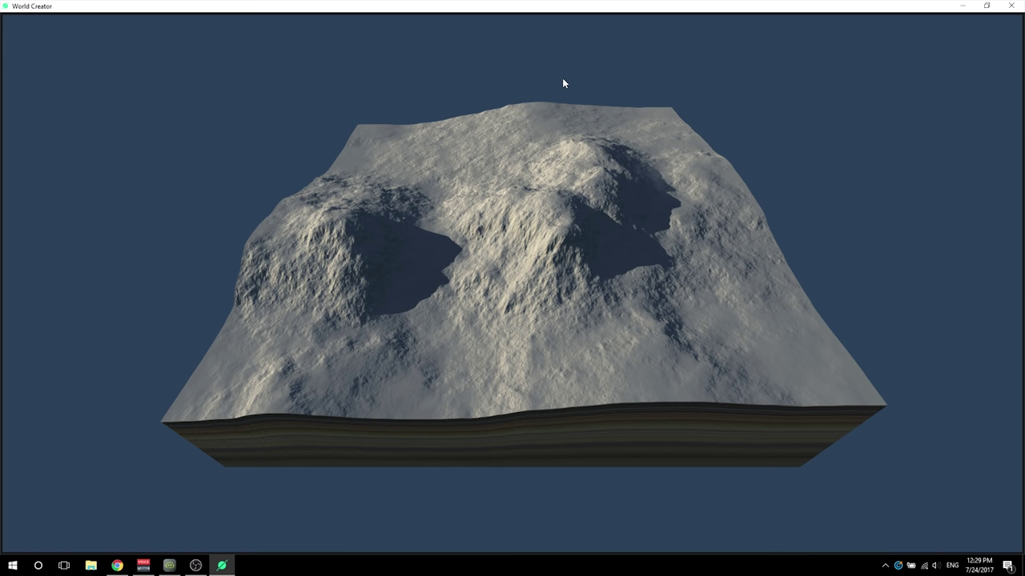
Bring the interface panels back around the snowy rocky terrain view with Tab.
key("Tab")
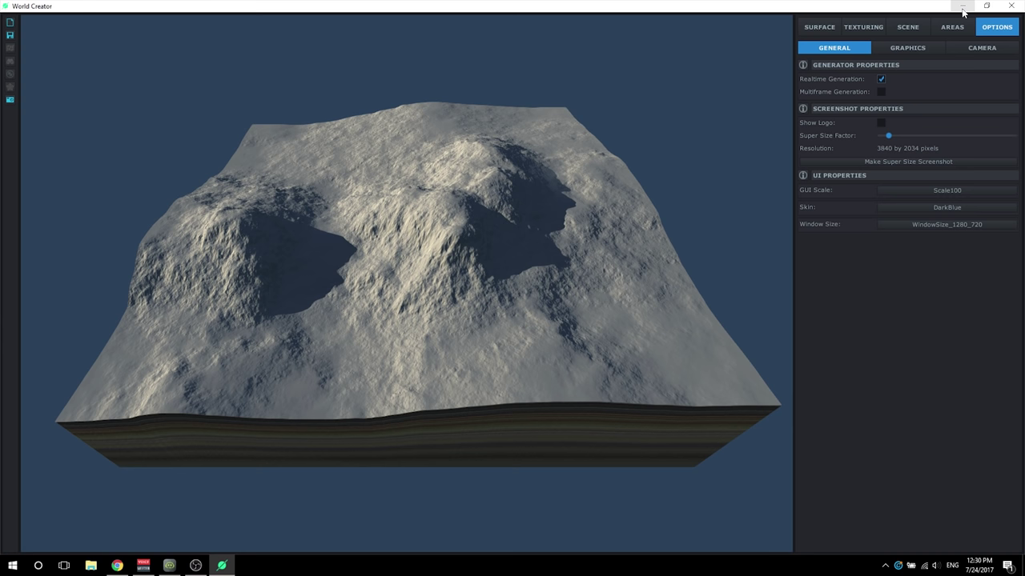
Toggle Realtime Generation off, on, then off again in Options > General.
left_click(882, 80)
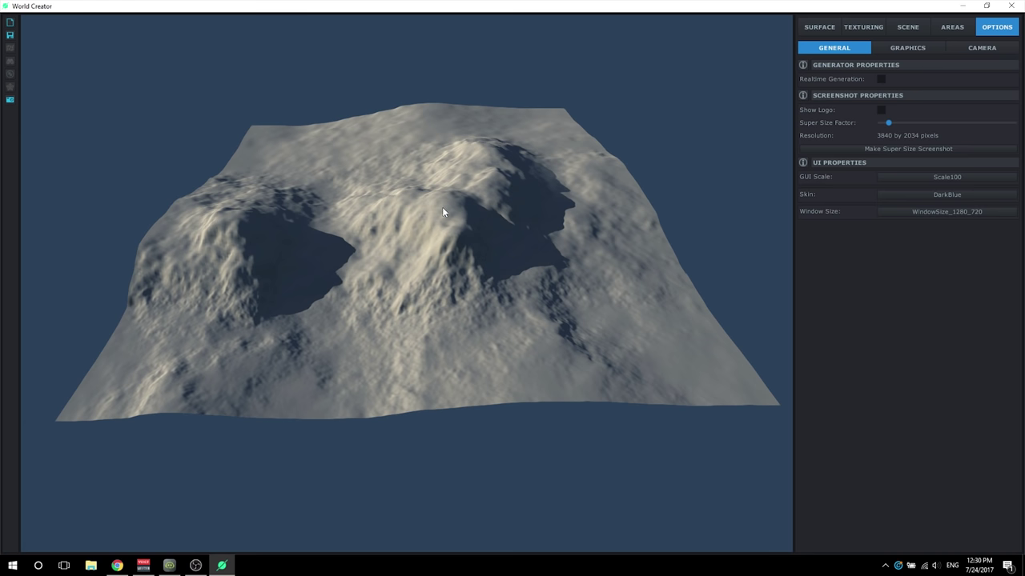
left_click(882, 80)
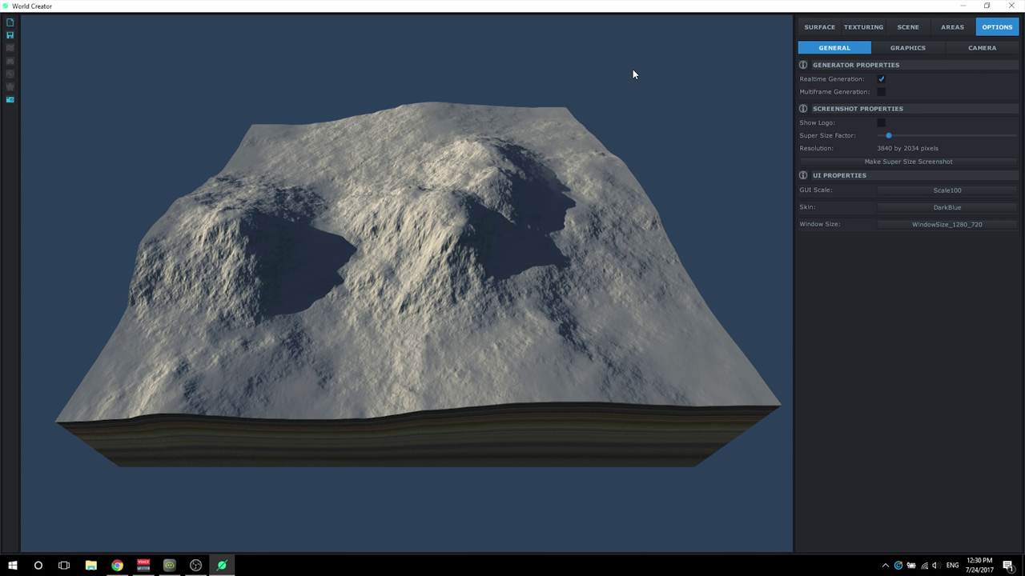
left_click(881, 80)
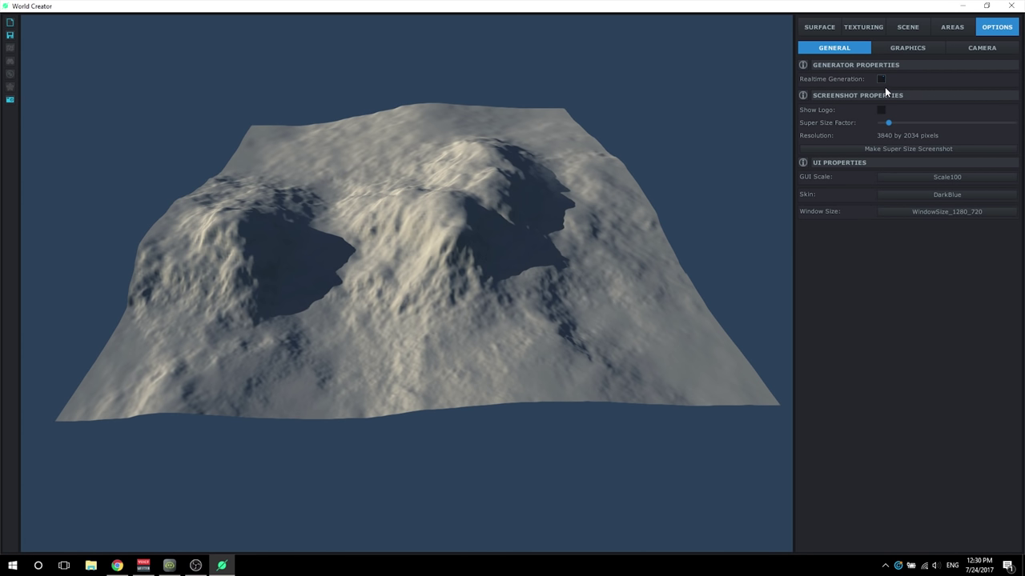
Review the Surface Base settings, then re-check Realtime Generation in Options > General.
left_click(819, 32)
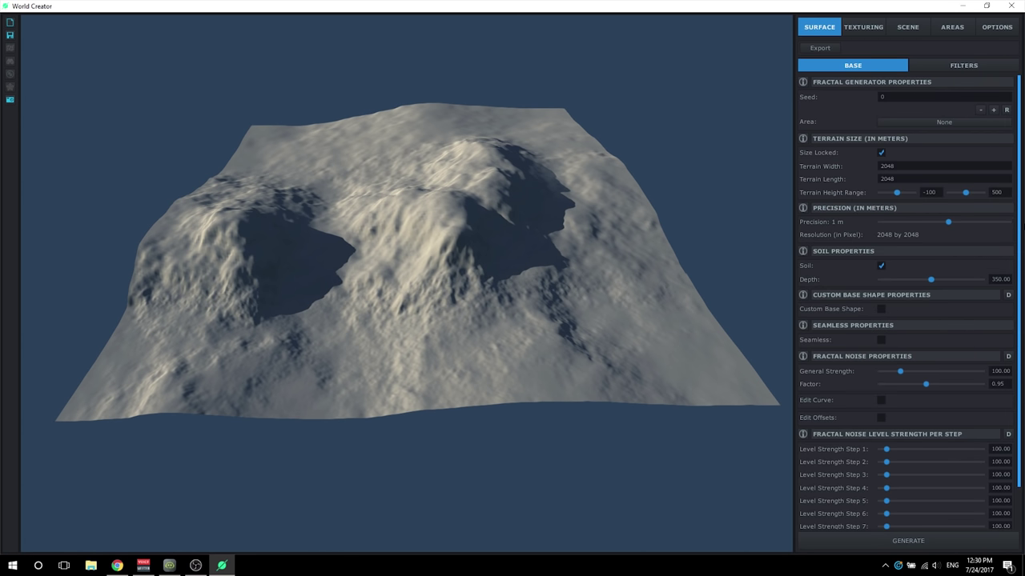
scroll(874, 150, "down", 2)
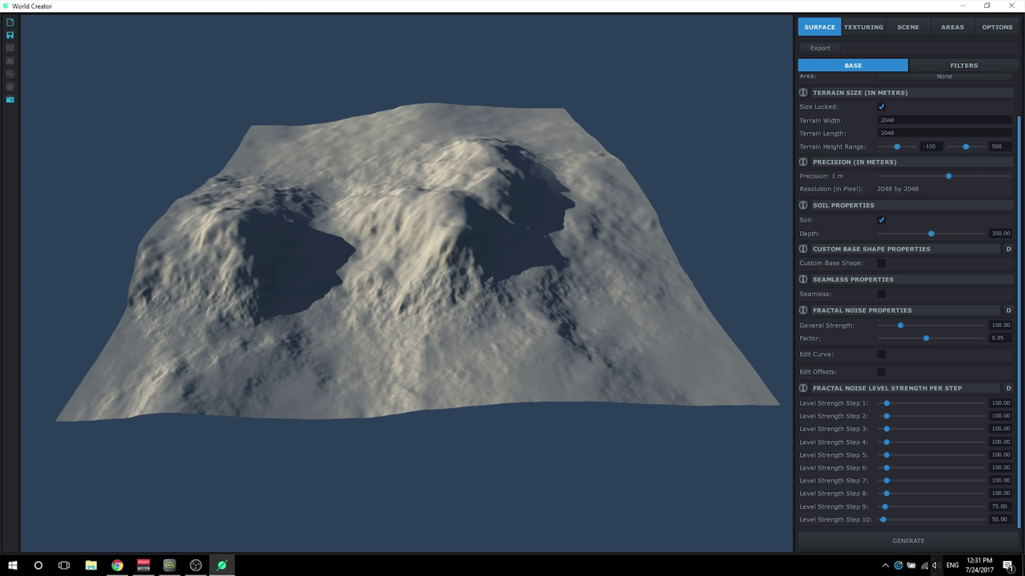
left_click(985, 29)
left_click(881, 79)
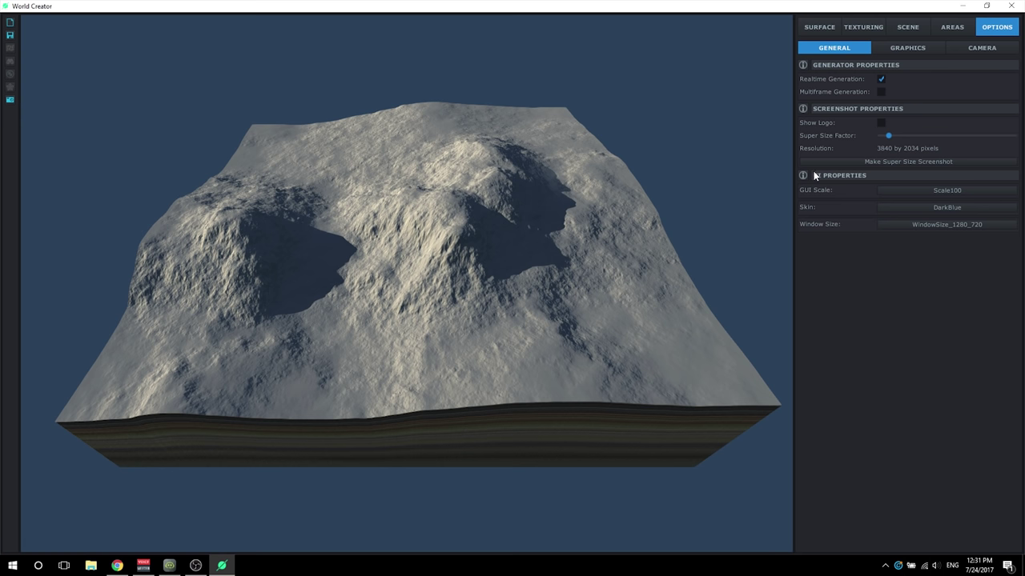
left_click(938, 193)
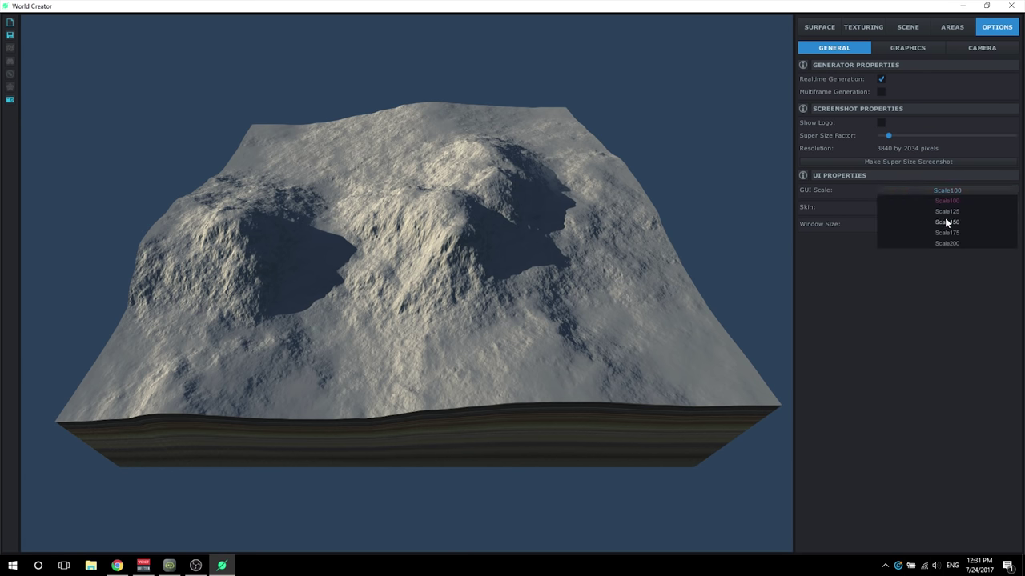
left_click(944, 223)
left_click(920, 258)
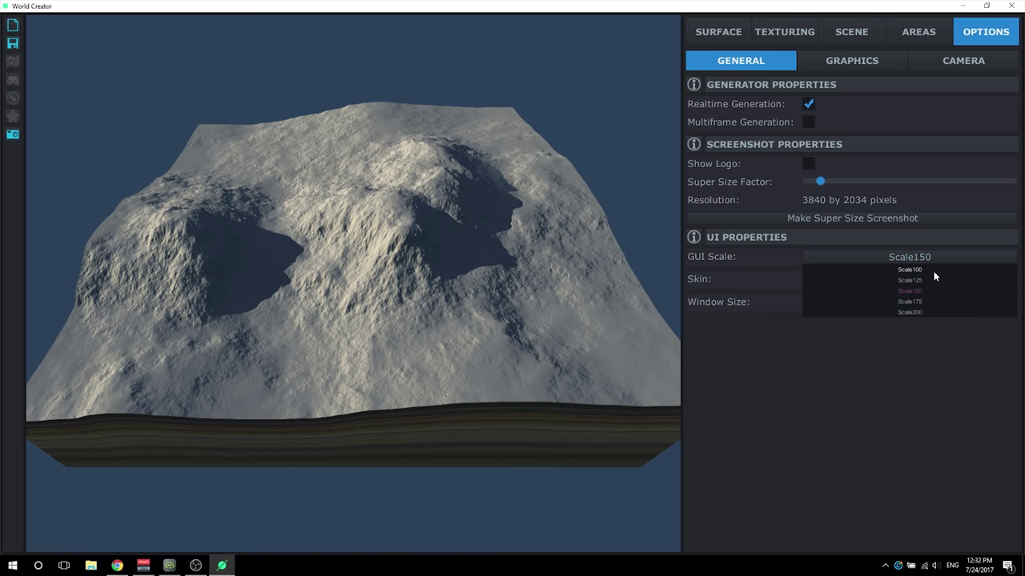
left_click(930, 272)
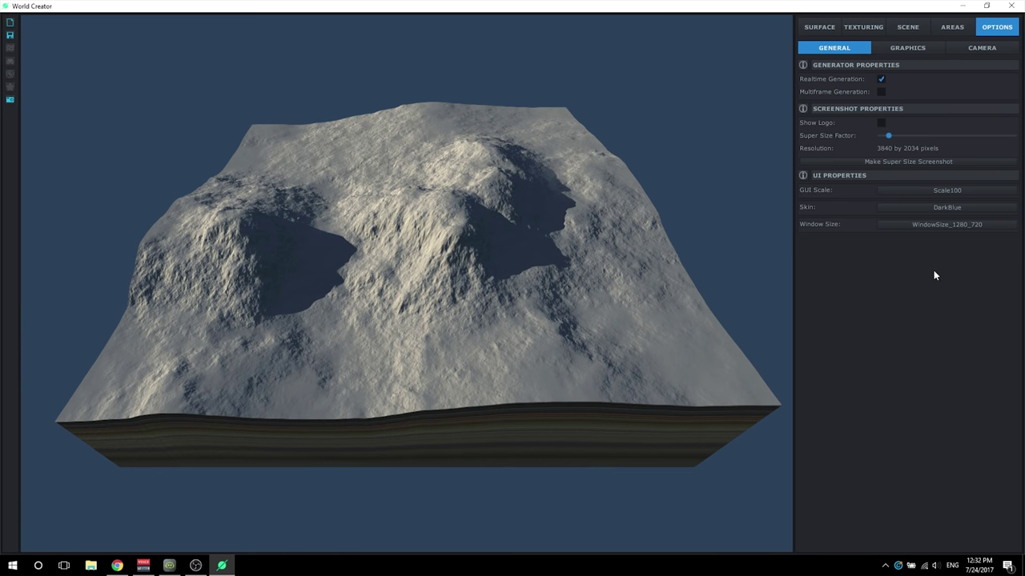
left_click(916, 208)
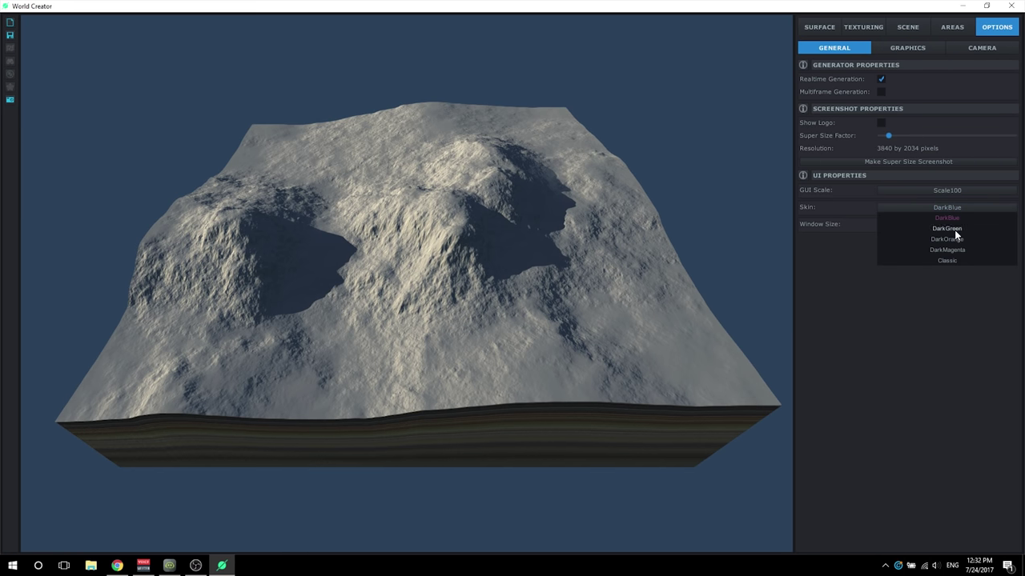
left_click(954, 230)
left_click(955, 210)
left_click(959, 240)
left_click(960, 208)
left_click(968, 250)
left_click(958, 207)
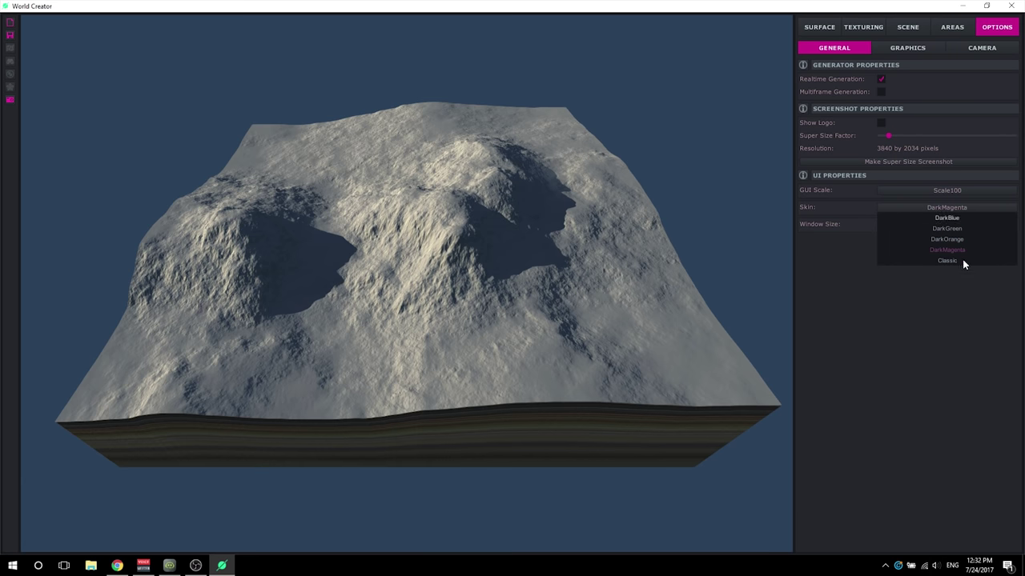
left_click(959, 261)
left_click(971, 206)
left_click(966, 220)
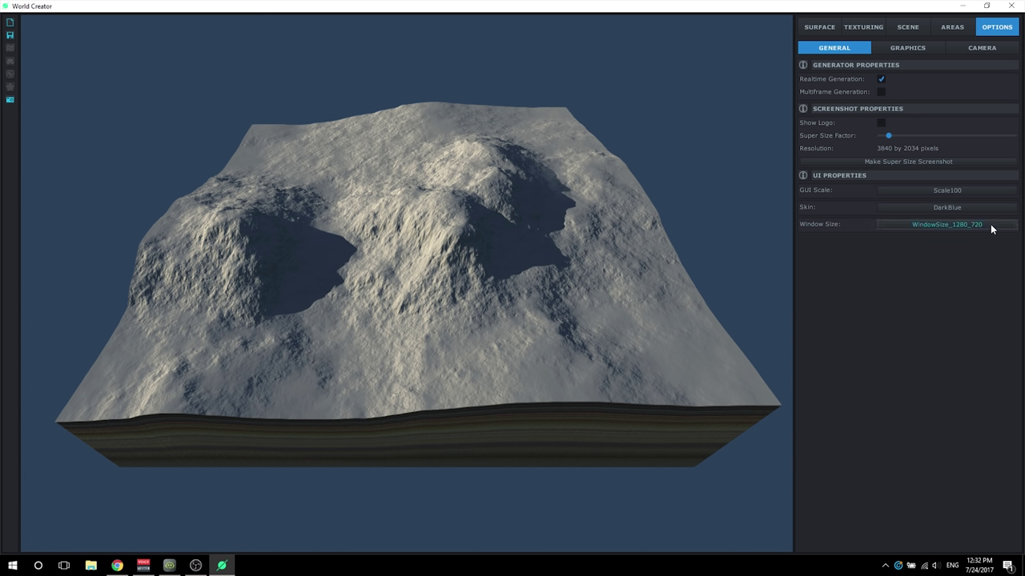
left_click(989, 7)
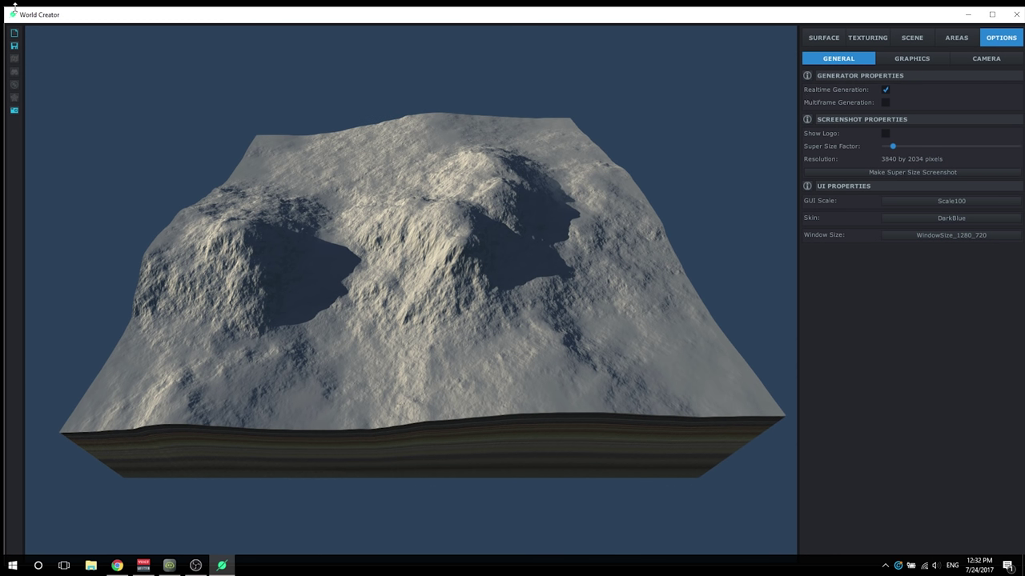
left_click_drag(3, 6, 160, 108)
left_click_drag(240, 112, 180, 29)
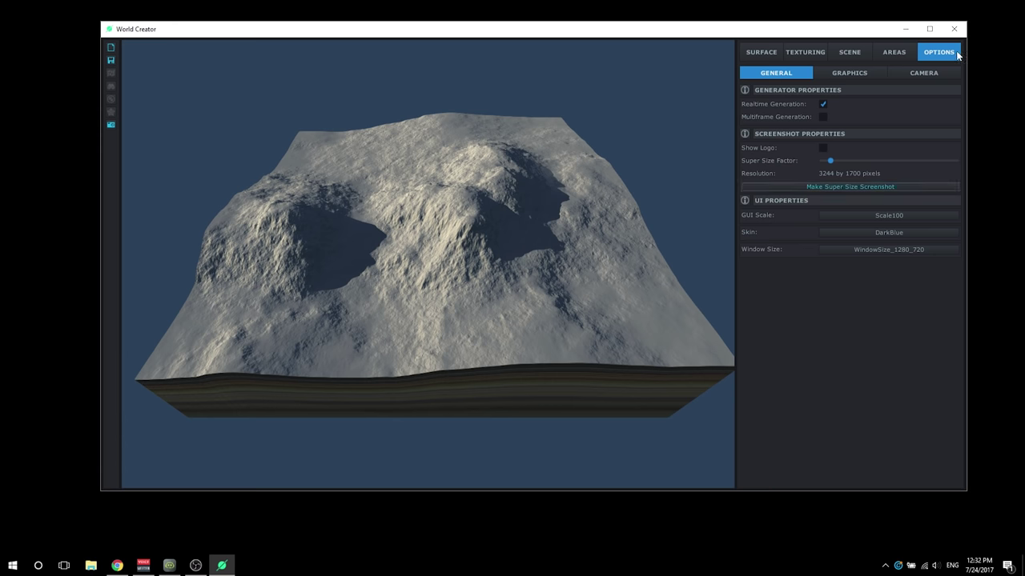
left_click(930, 30)
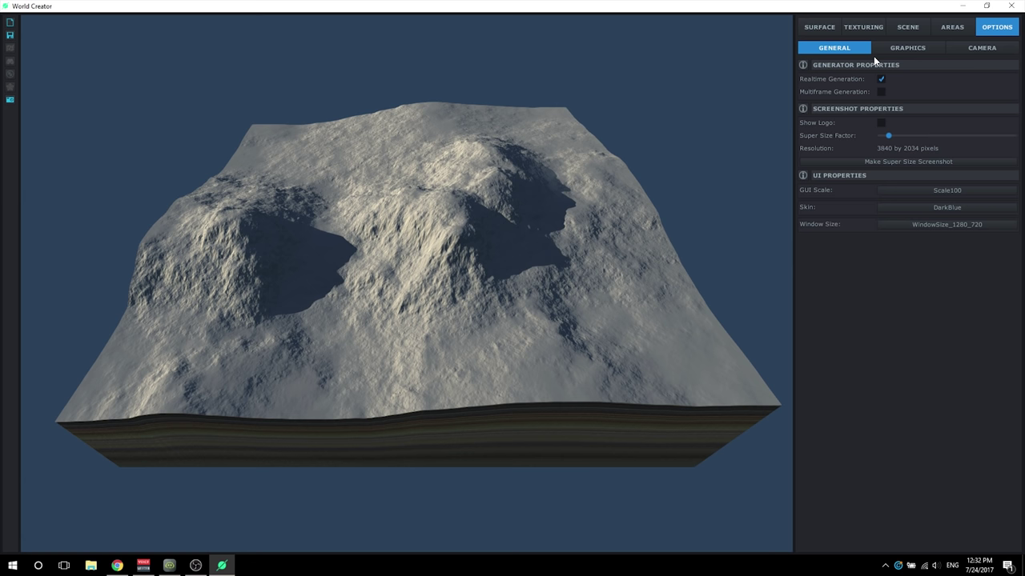
Show the graphics effect settings and orbit and zoom the camera around the terrain.
left_click(890, 49)
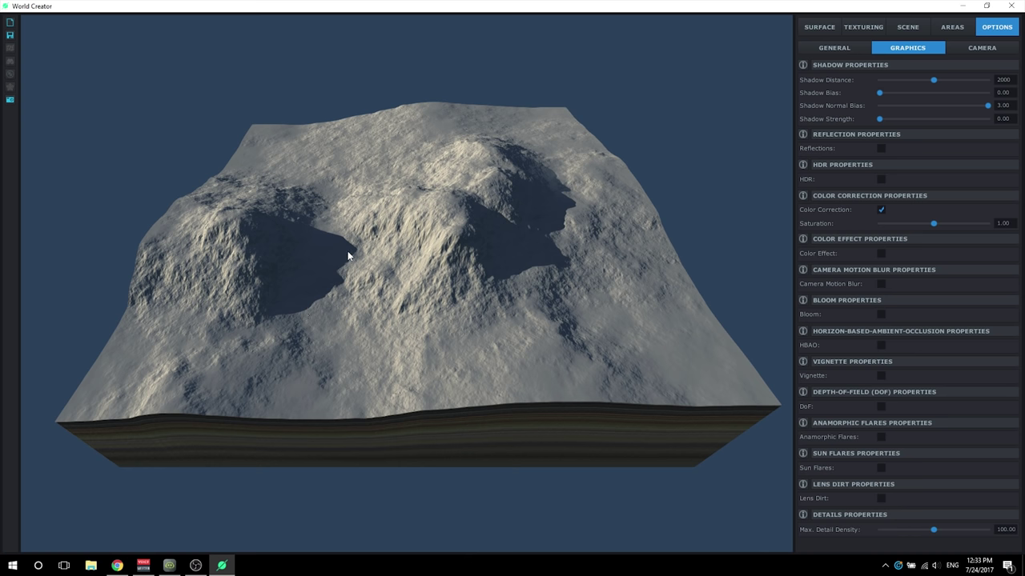
scroll(355, 307, "down", 3)
scroll(356, 307, "down", 2)
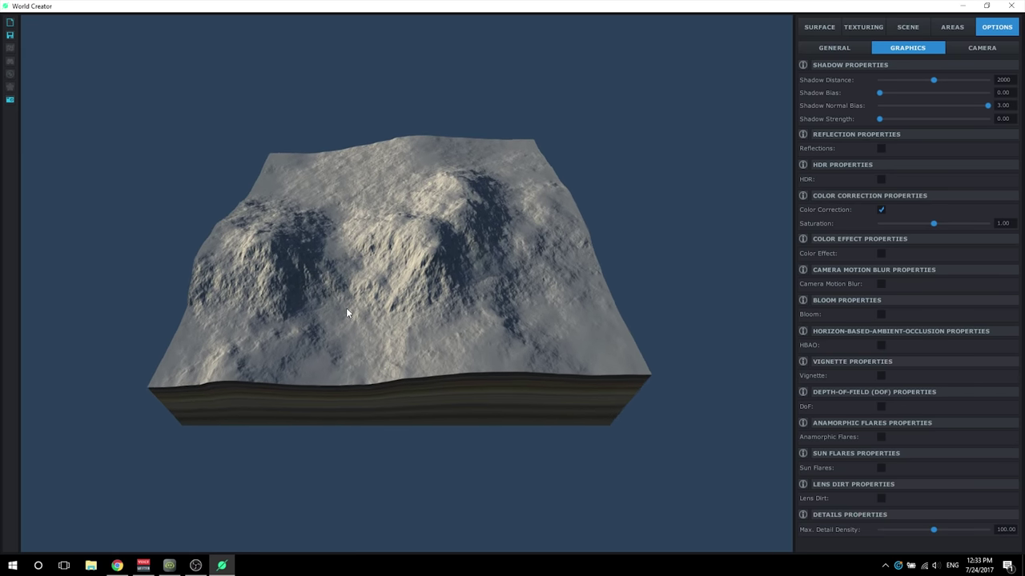
scroll(346, 313, "up", 5)
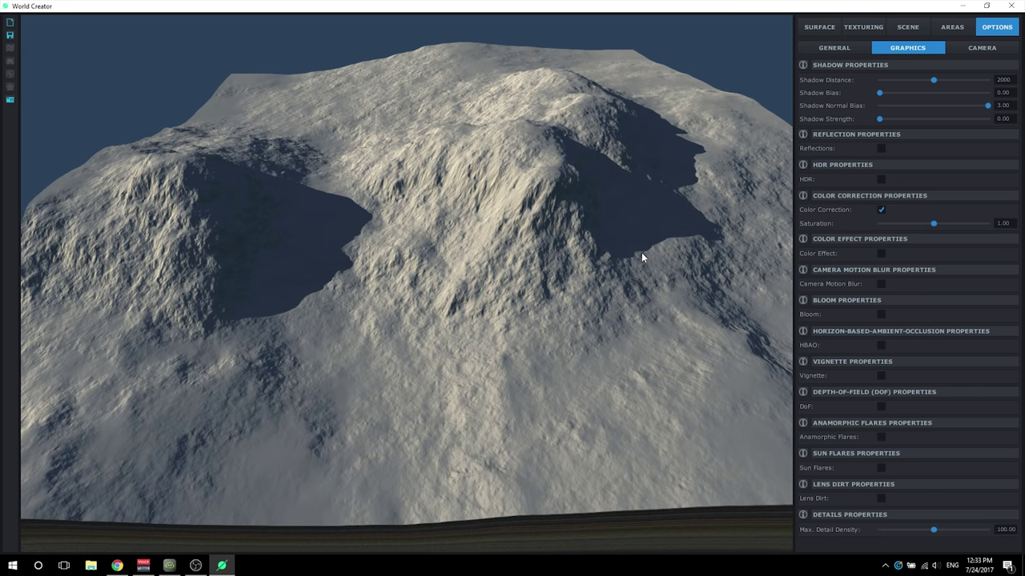
left_click_drag(673, 180, 517, 116)
scroll(682, 187, "up", 5)
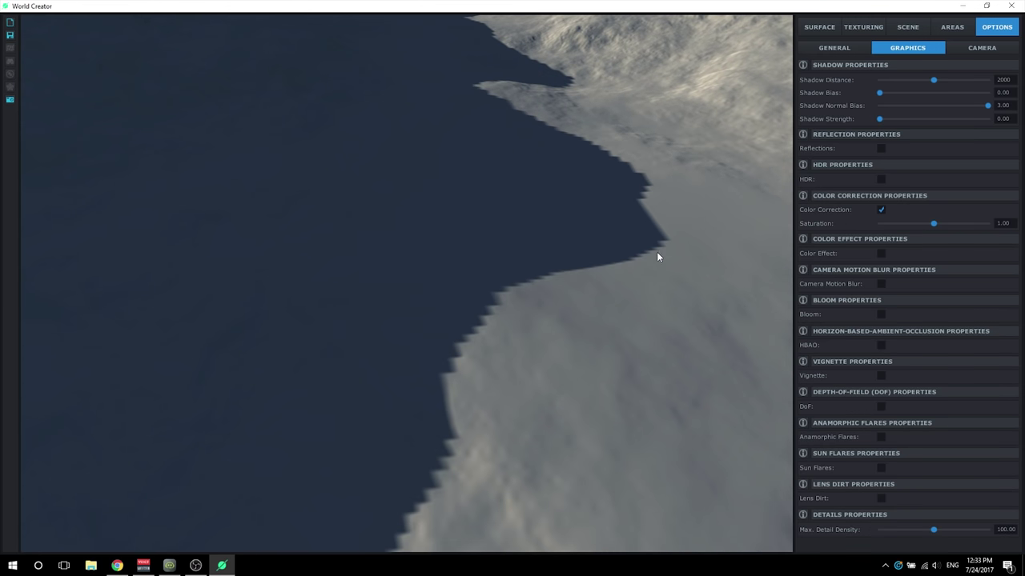
left_click_drag(551, 228, 645, 185)
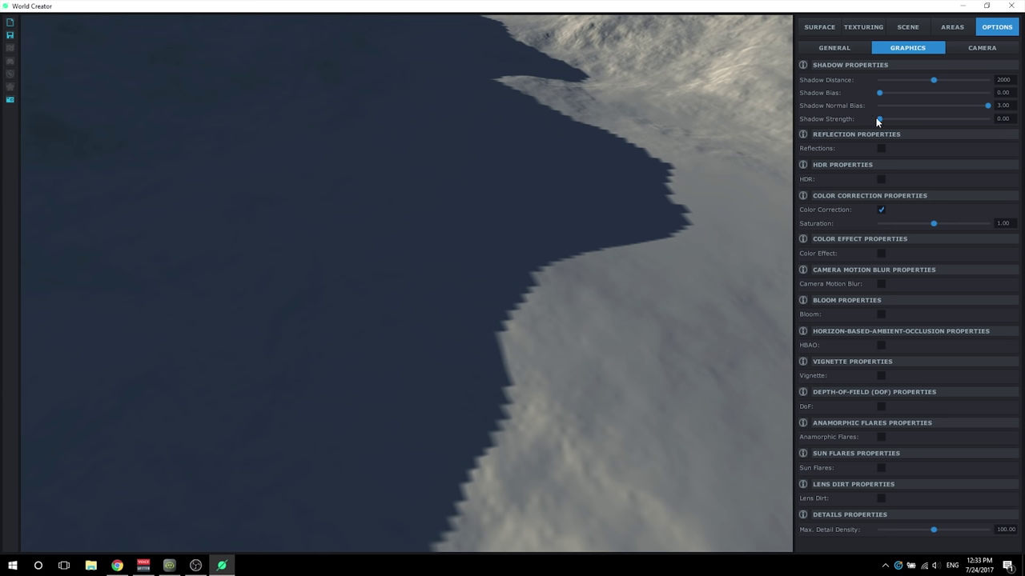
Try a higher Shadow Strength, then set it back to 0.00.
left_click_drag(881, 118, 982, 151)
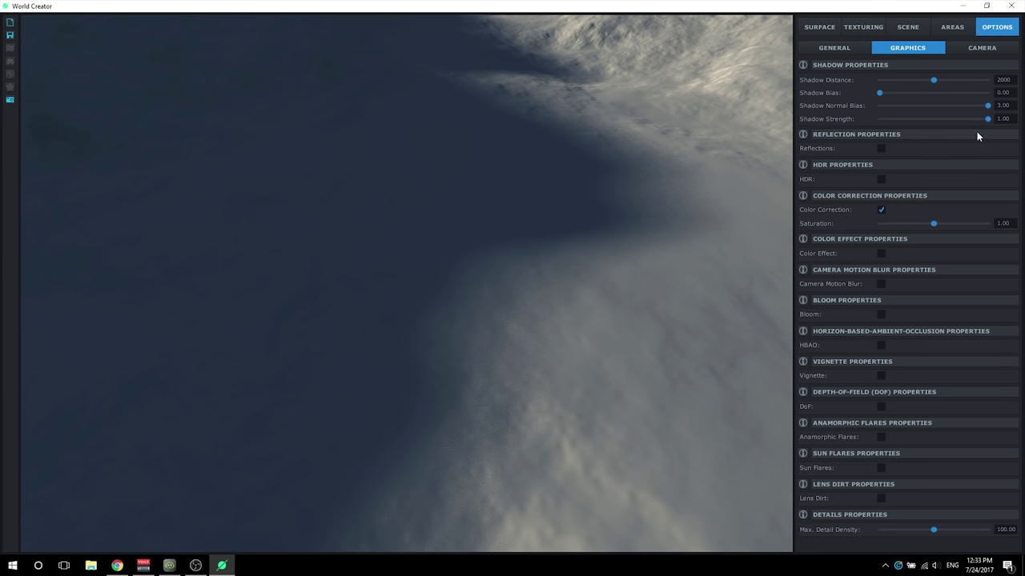
scroll(760, 275, "down", 5)
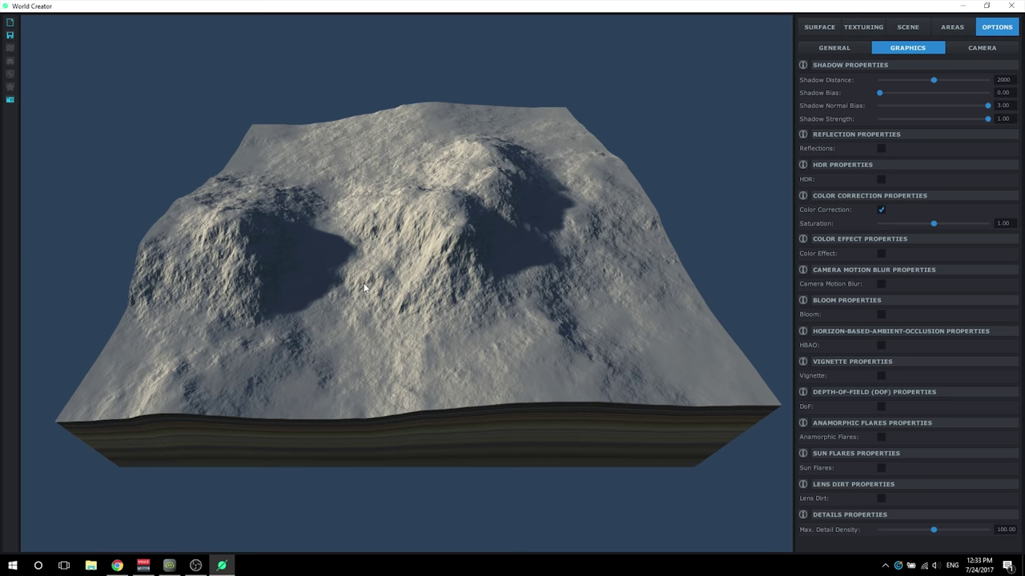
scroll(519, 249, "up", 10)
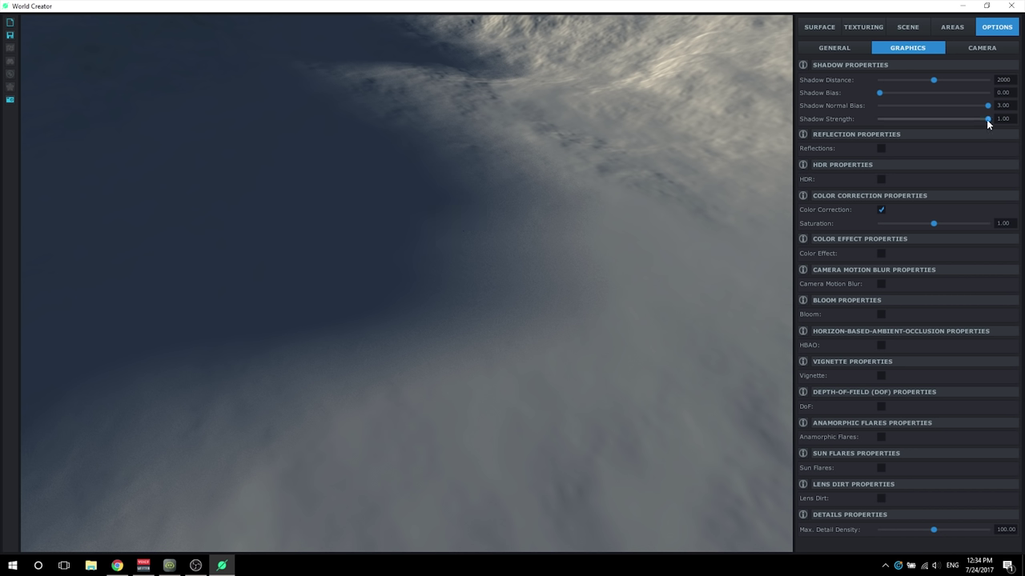
left_click_drag(988, 120, 830, 136)
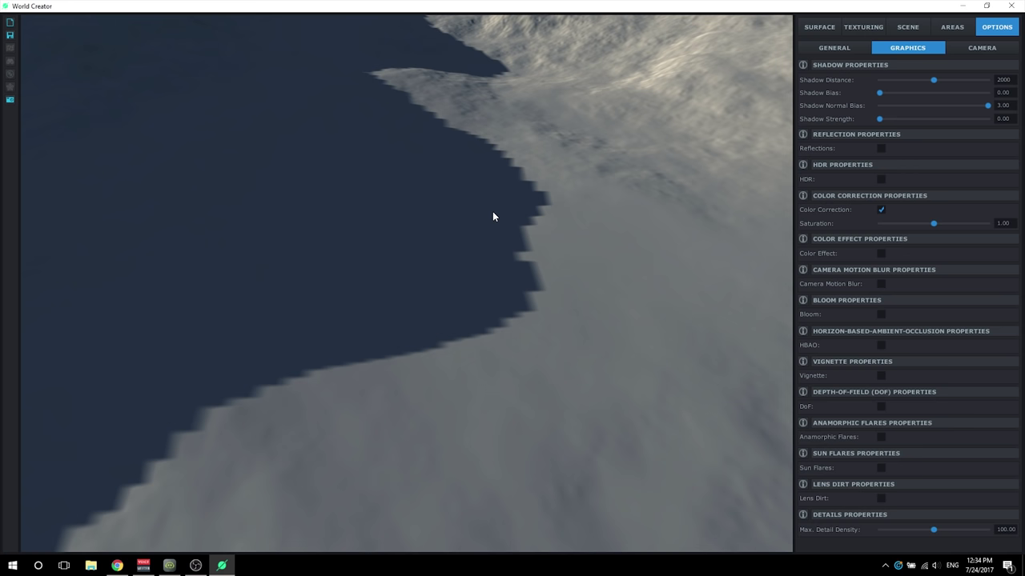
scroll(492, 211, "down", 10)
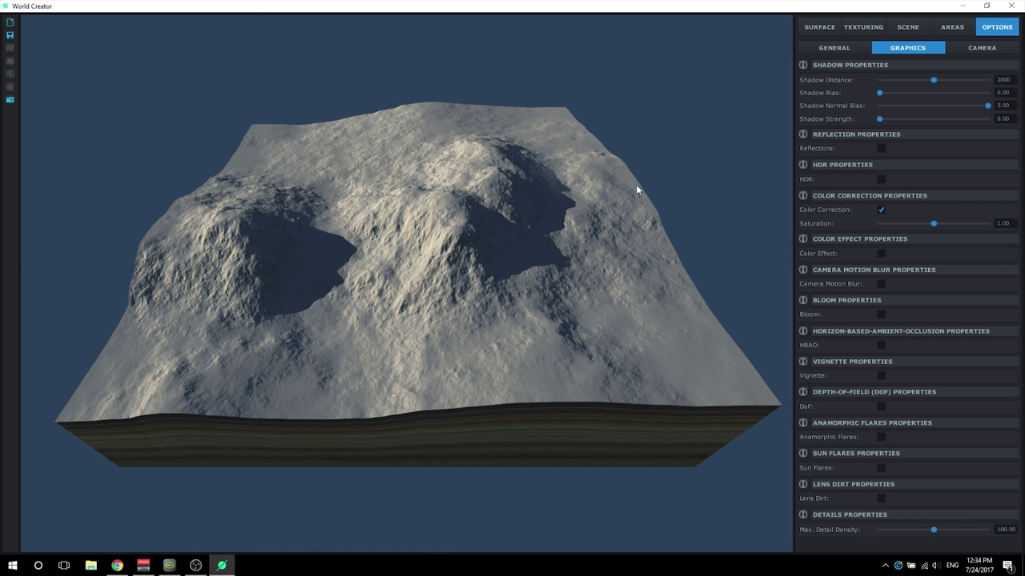
left_click(881, 148)
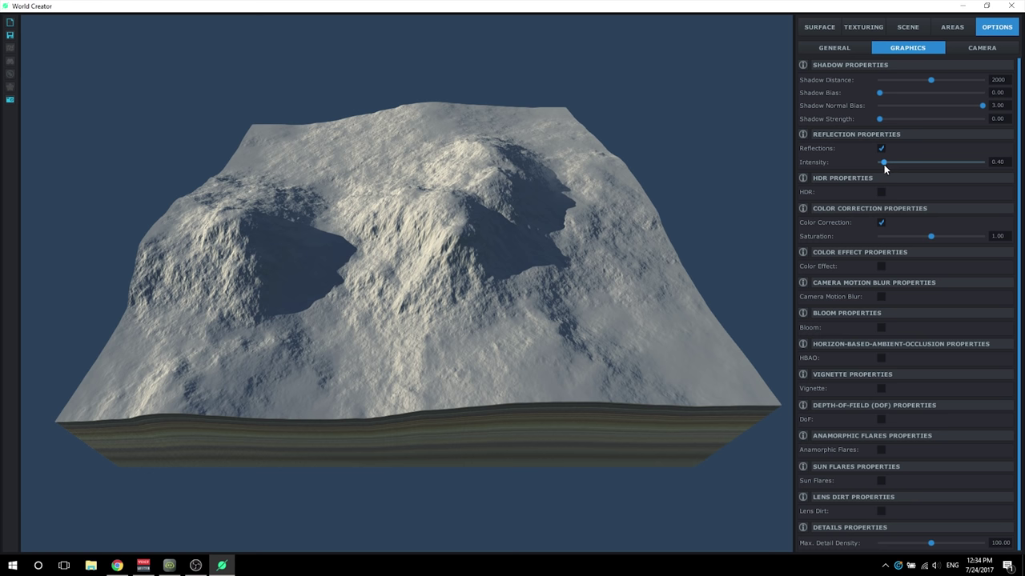
left_click_drag(883, 162, 890, 162)
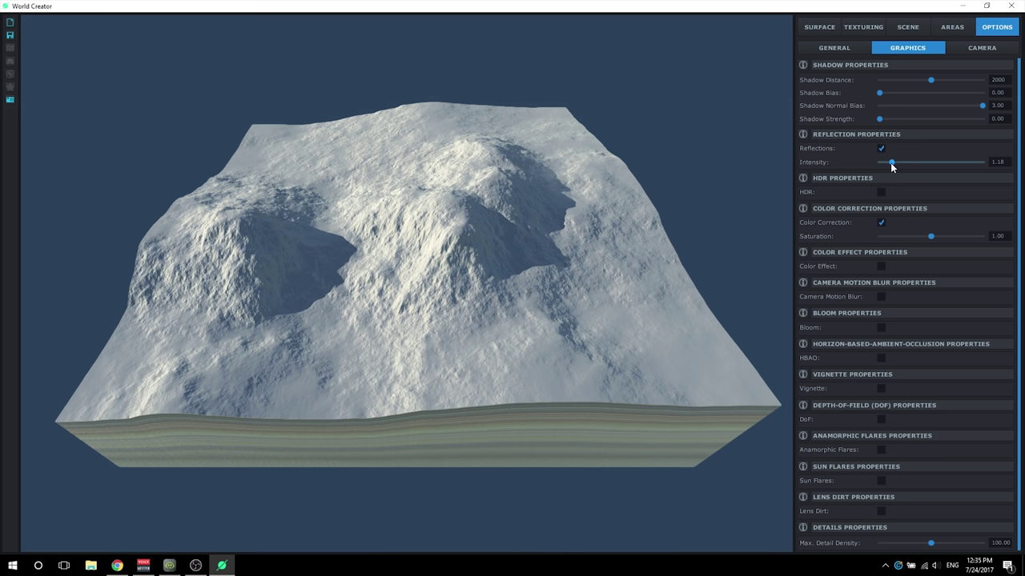
left_click_drag(891, 162, 903, 166)
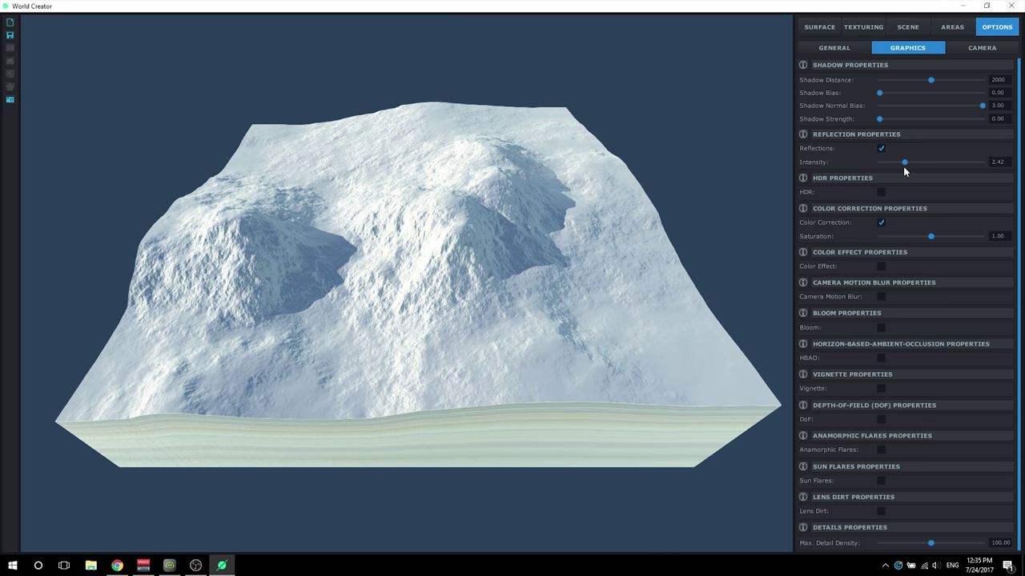
left_click(1005, 163)
left_click_drag(1007, 166, 988, 164)
type("0.40")
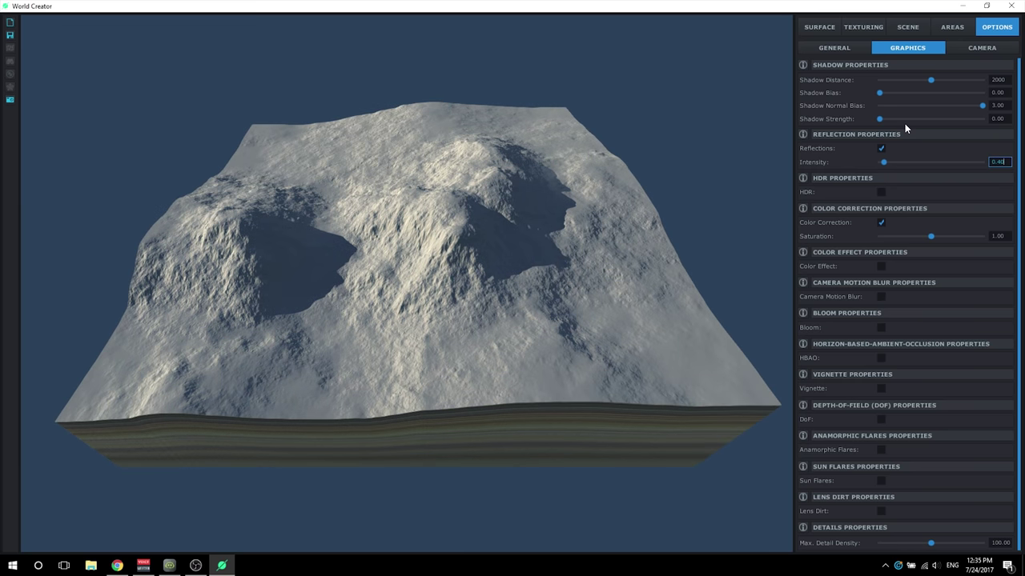
left_click(482, 253)
left_click(881, 149)
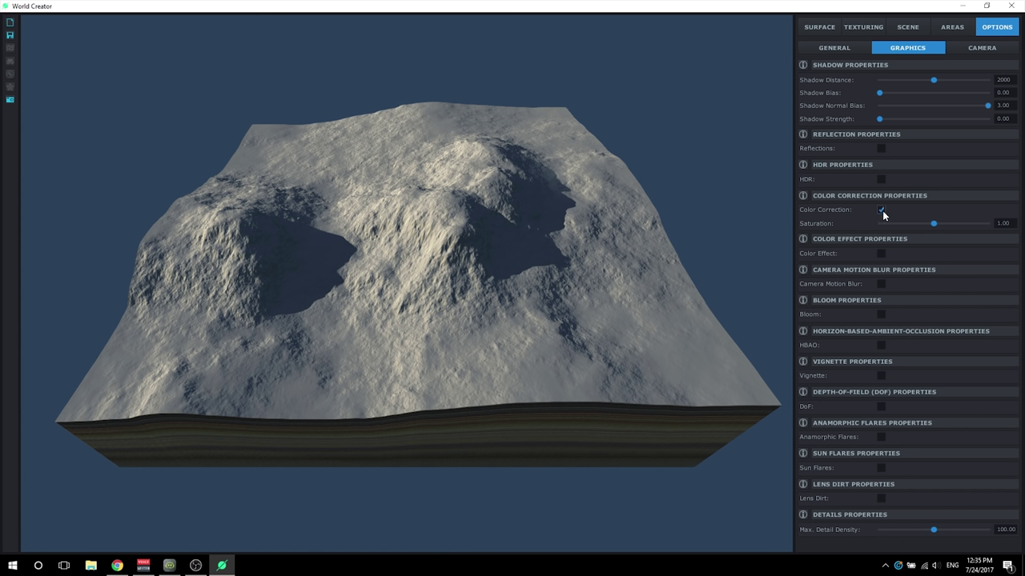
left_click(881, 211)
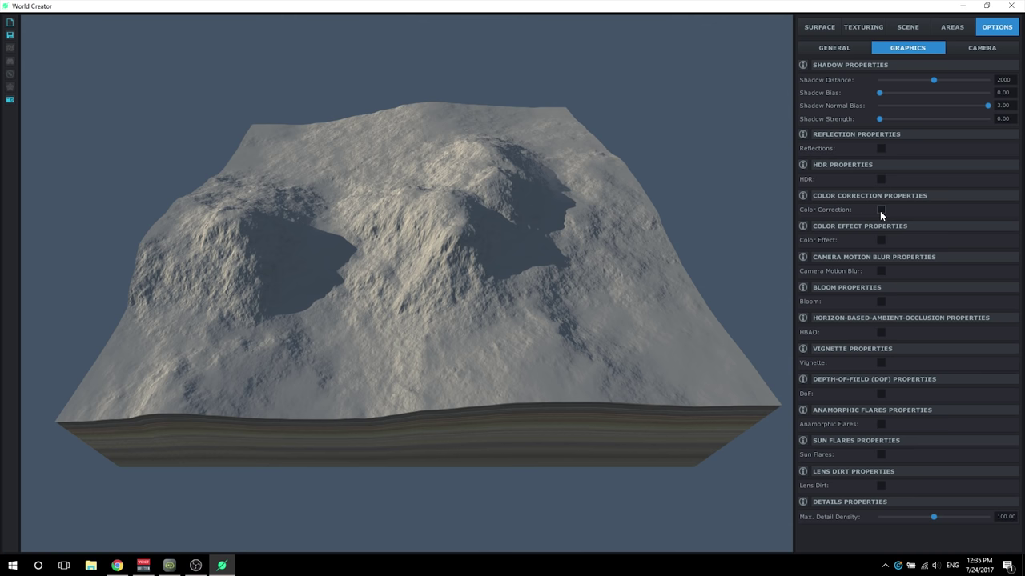
left_click(881, 210)
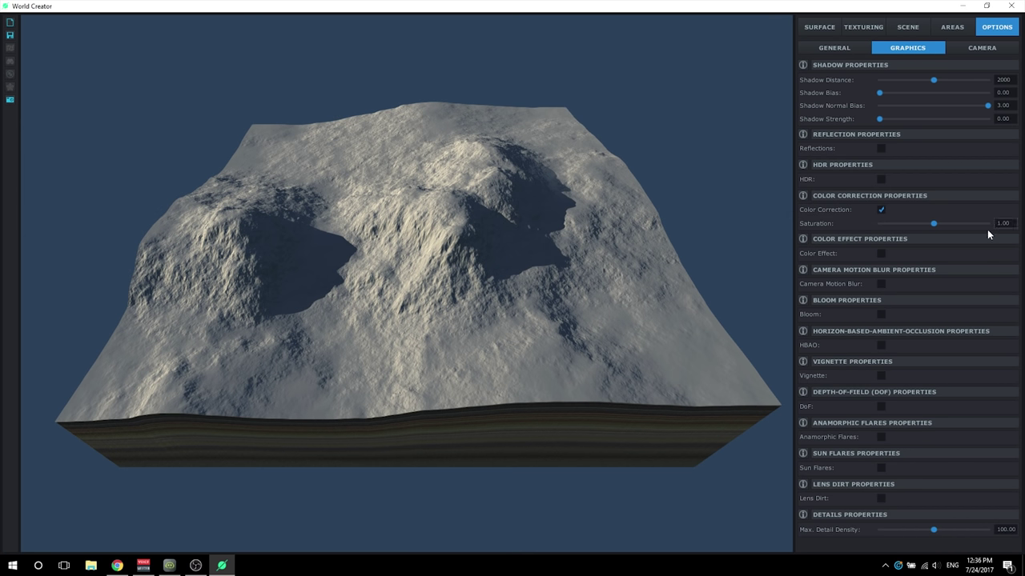
left_click_drag(933, 223, 967, 238)
left_click(991, 225)
type("1")
key("Return")
Tick Color Effect in Options > Graphics so a LUT texture can be assigned.
left_click(883, 254)
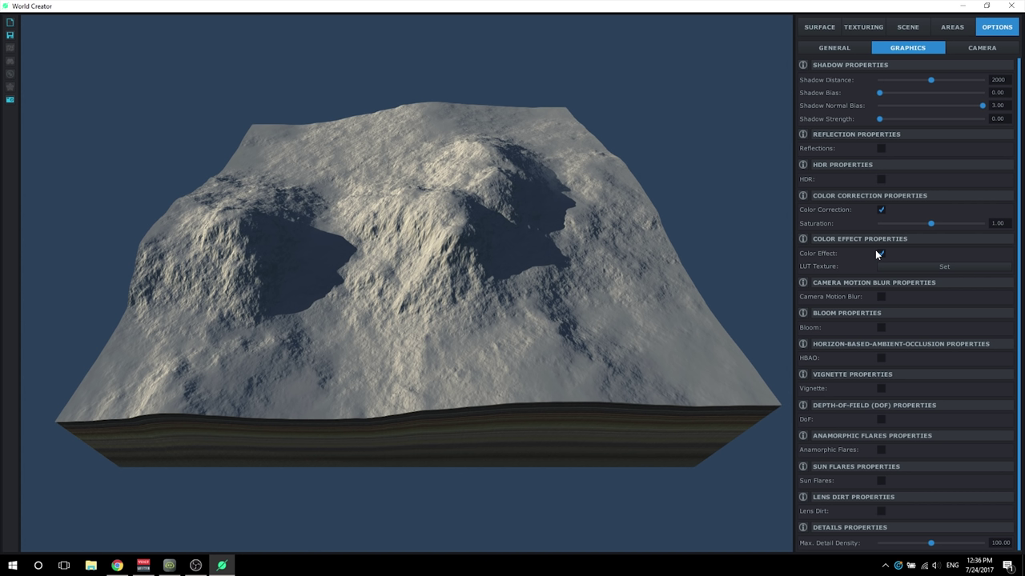
Browse LUT textures without picking one, untick Color Effect, and enable Camera Motion Blur.
left_click(928, 267)
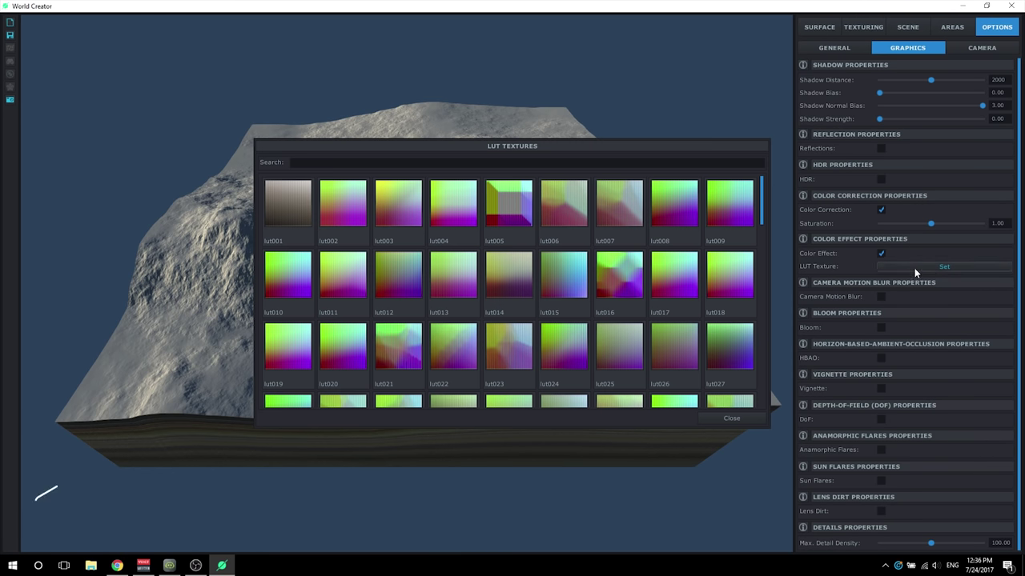
mouse_move(762, 201)
left_mouse_down()
mouse_move(765, 402)
mouse_move(764, 220)
left_mouse_up()
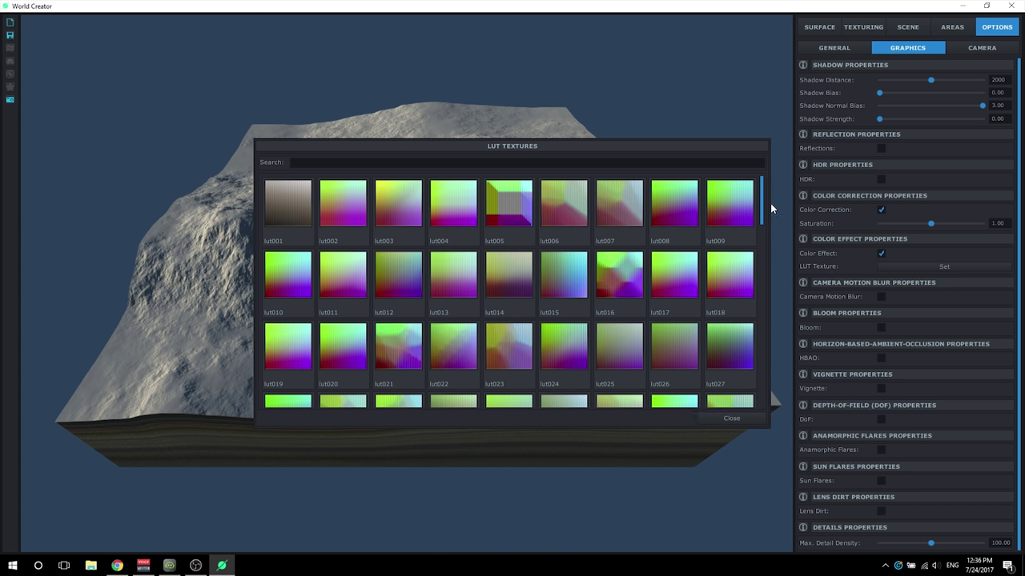
left_click_drag(762, 201, 772, 385)
left_click(740, 418)
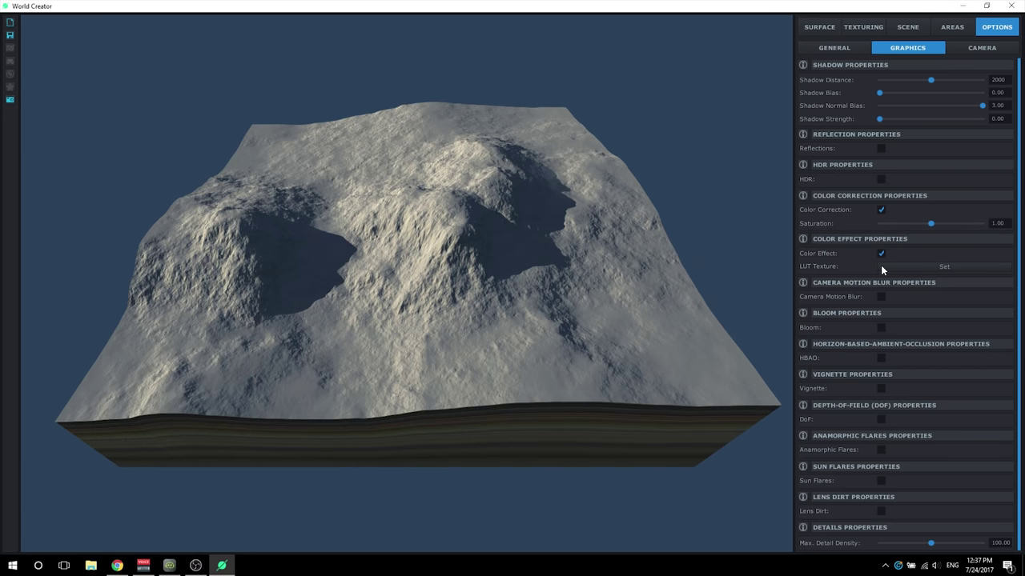
left_click(880, 253)
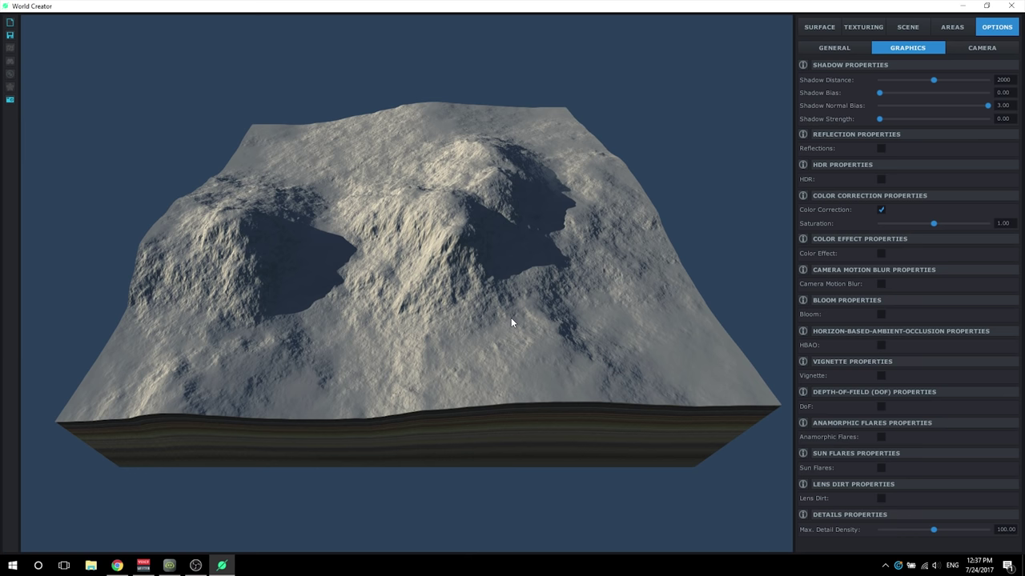
left_click(881, 284)
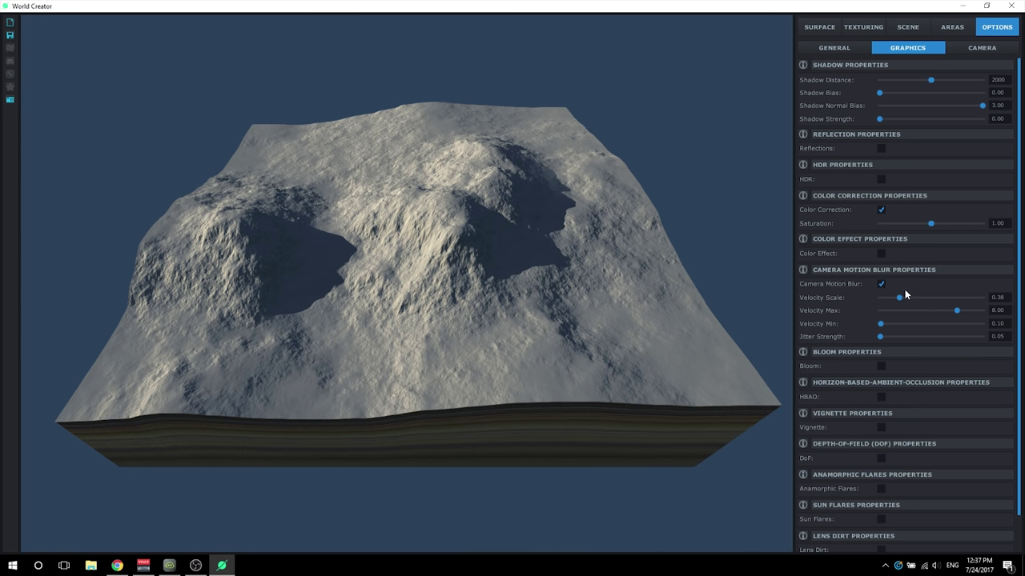
left_click(881, 285)
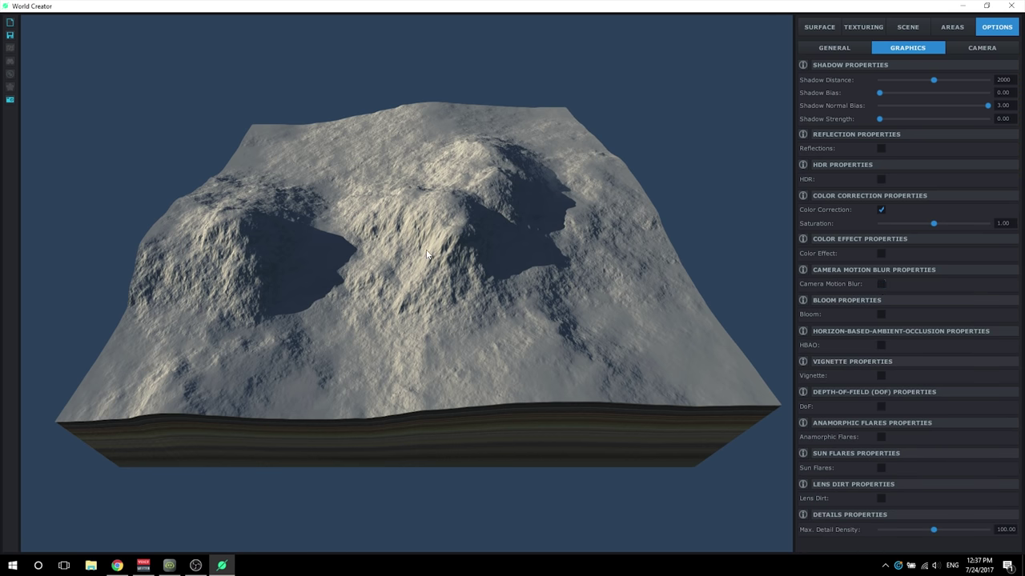
scroll(425, 249, "up", 3)
scroll(425, 249, "up", 5)
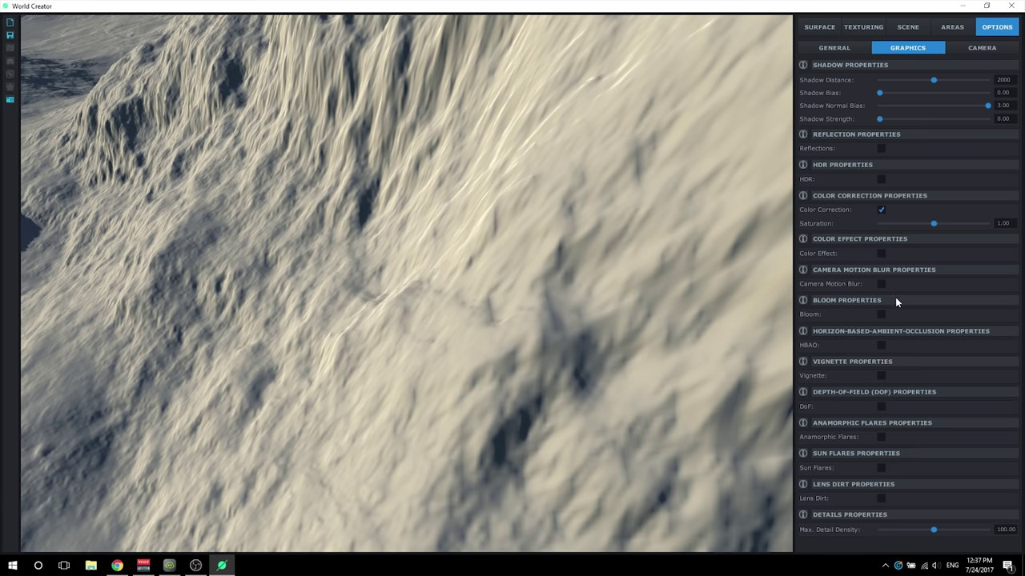
left_click(881, 284)
scroll(574, 302, "down", 5)
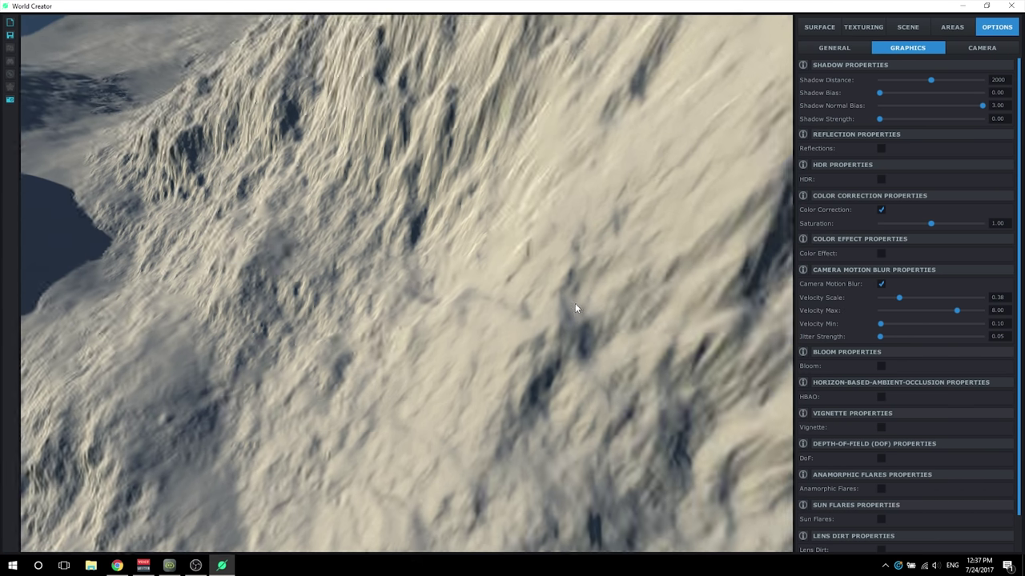
scroll(576, 301, "down", 5)
scroll(622, 239, "up", 6)
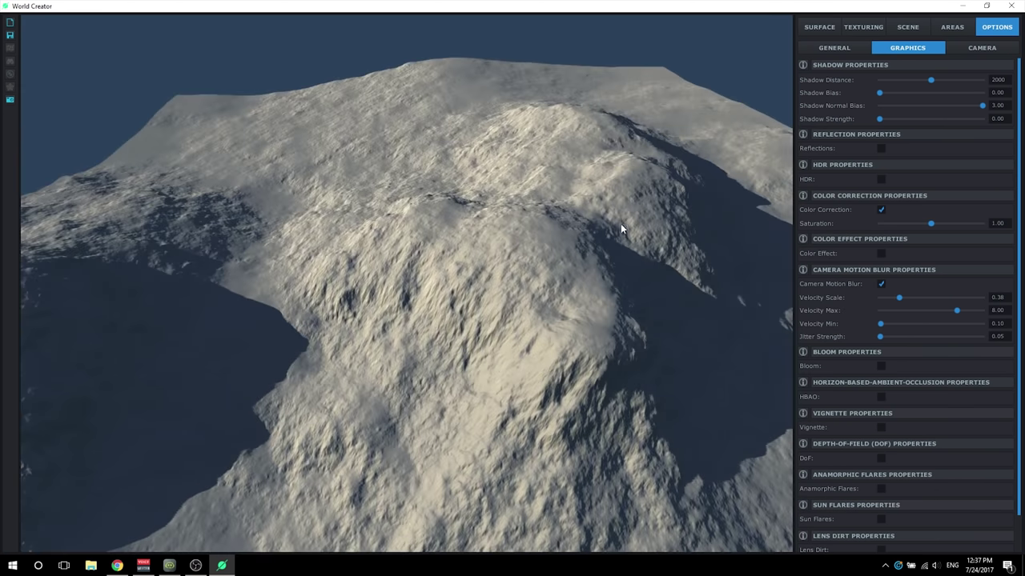
scroll(614, 223, "down", 6)
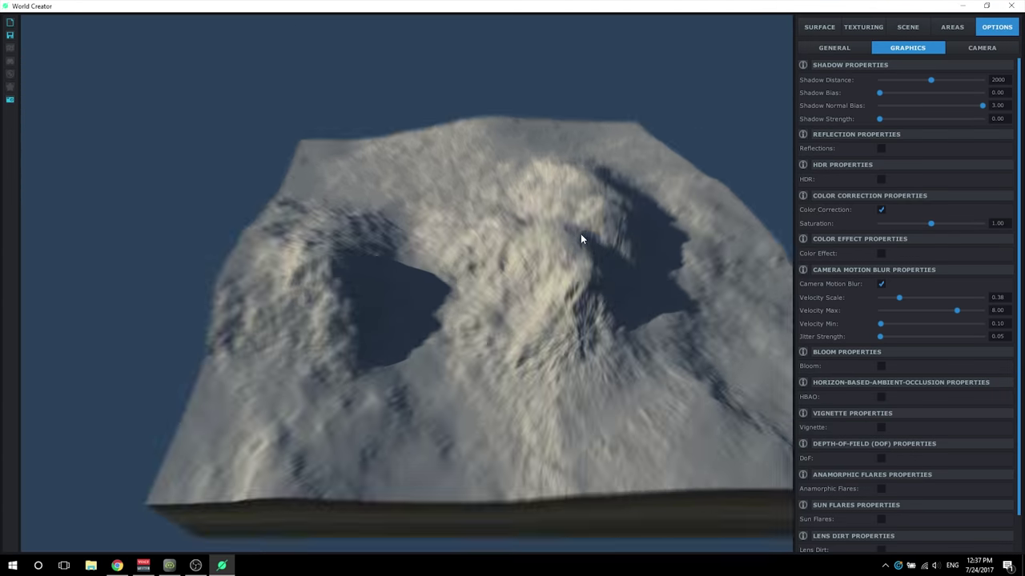
scroll(579, 244, "up", 8)
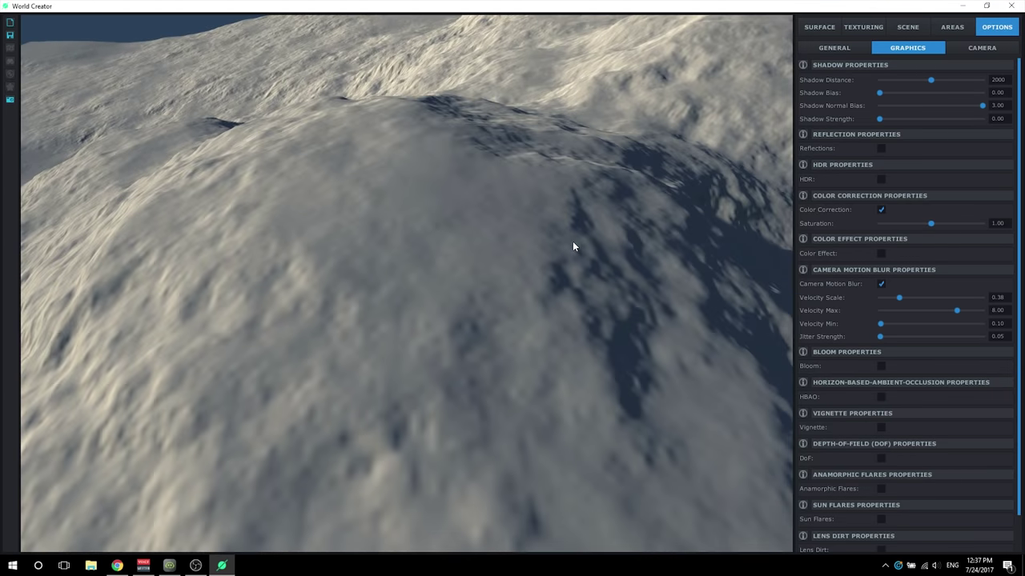
scroll(570, 266, "down", 5)
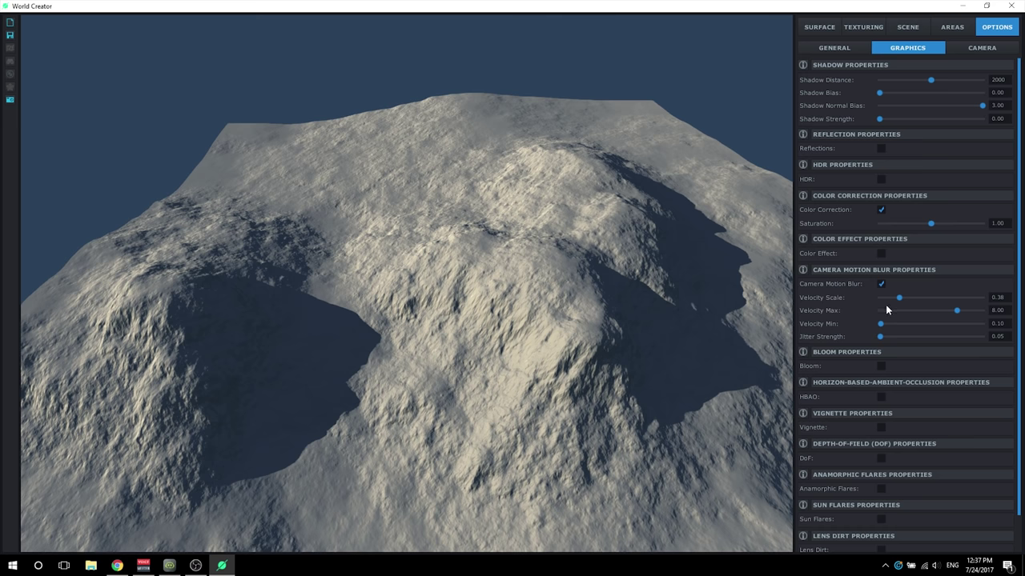
left_click(880, 285)
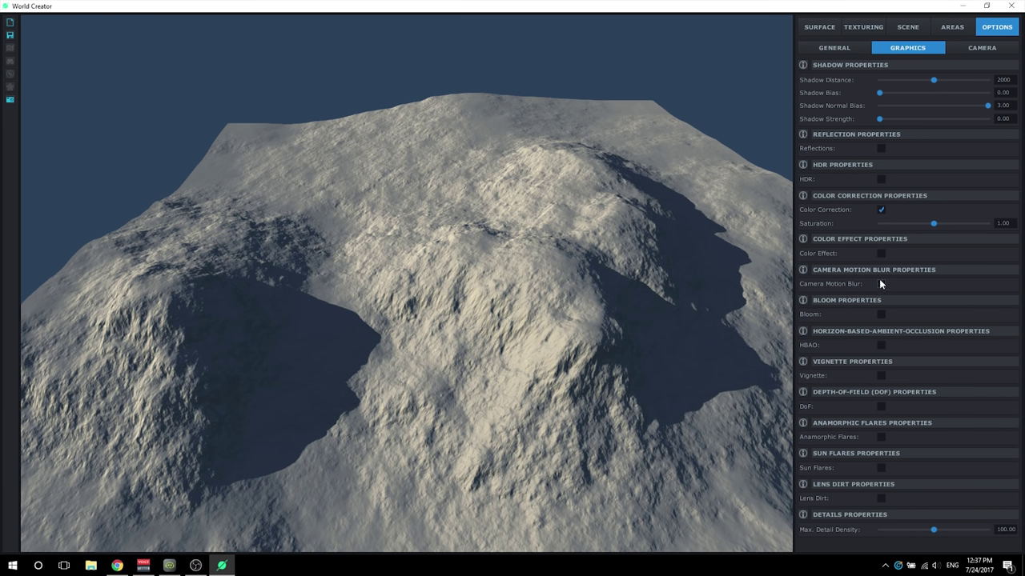
left_click(881, 315)
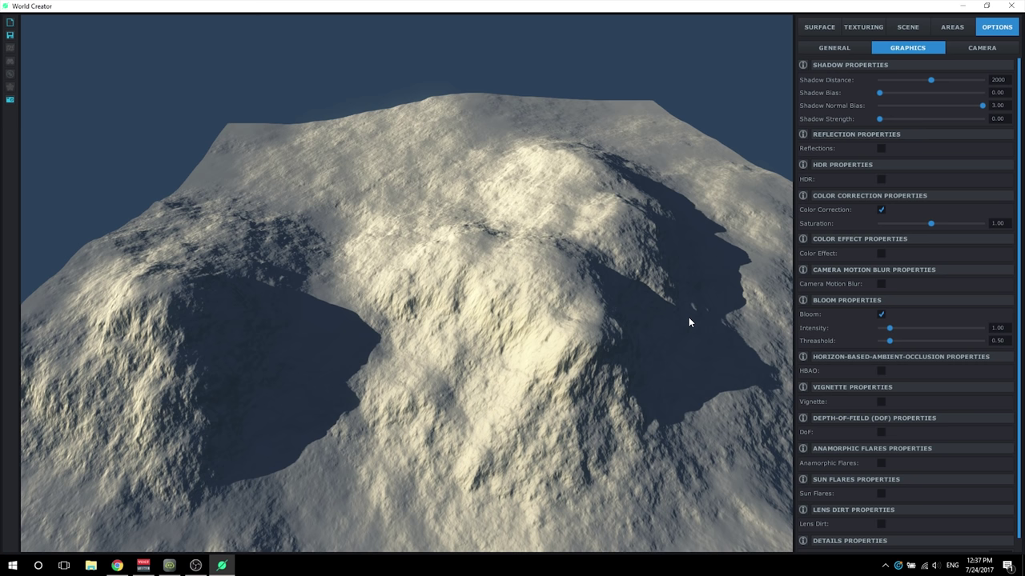
left_click(881, 315)
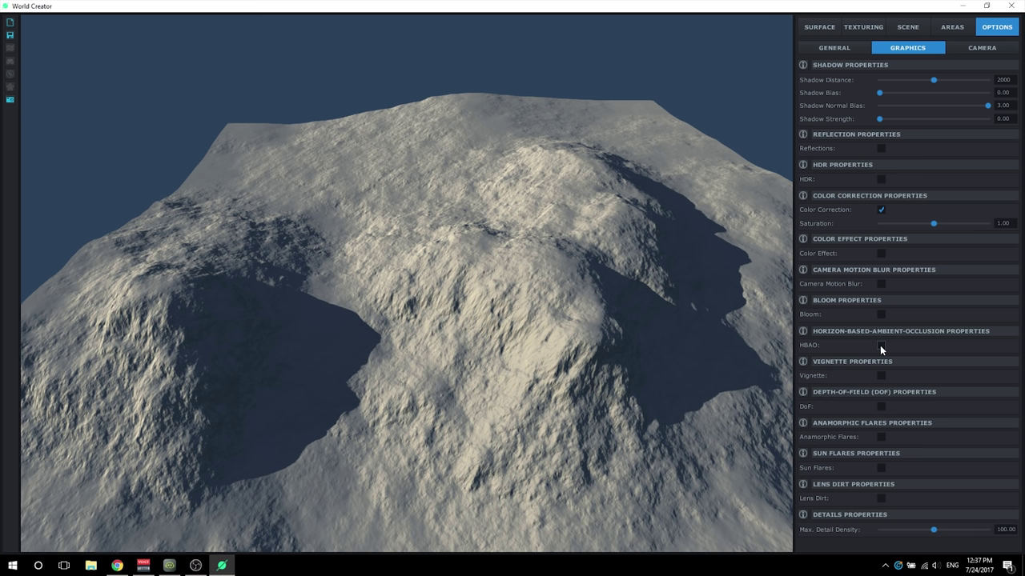
Compare the terrain shading with HBAO toggled on and off, leaving HBAO unchecked.
left_click(880, 345)
left_click_drag(671, 355, 521, 332)
scroll(521, 331, "up", 5)
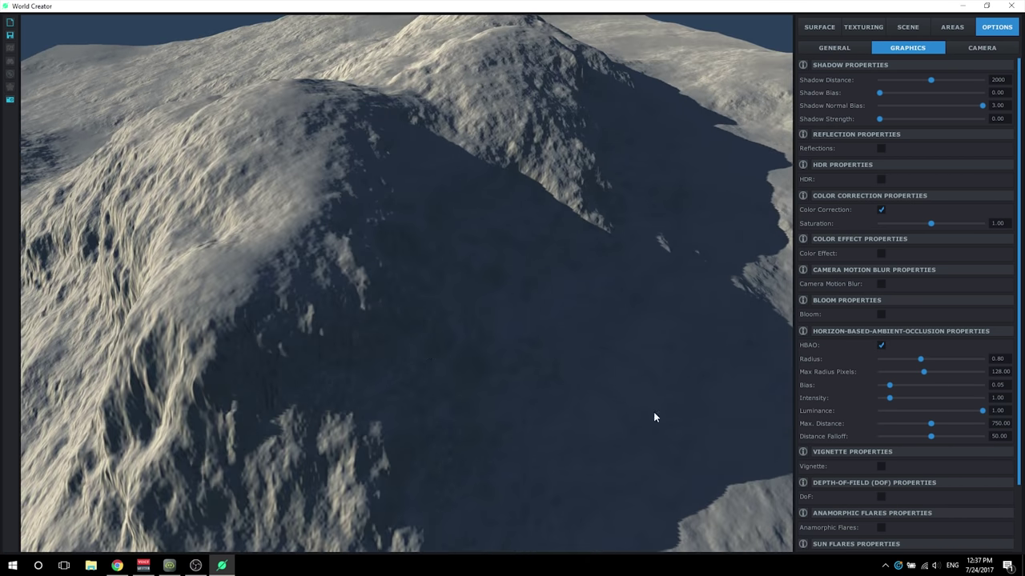
left_click(881, 346)
left_click(880, 346)
left_click(880, 346)
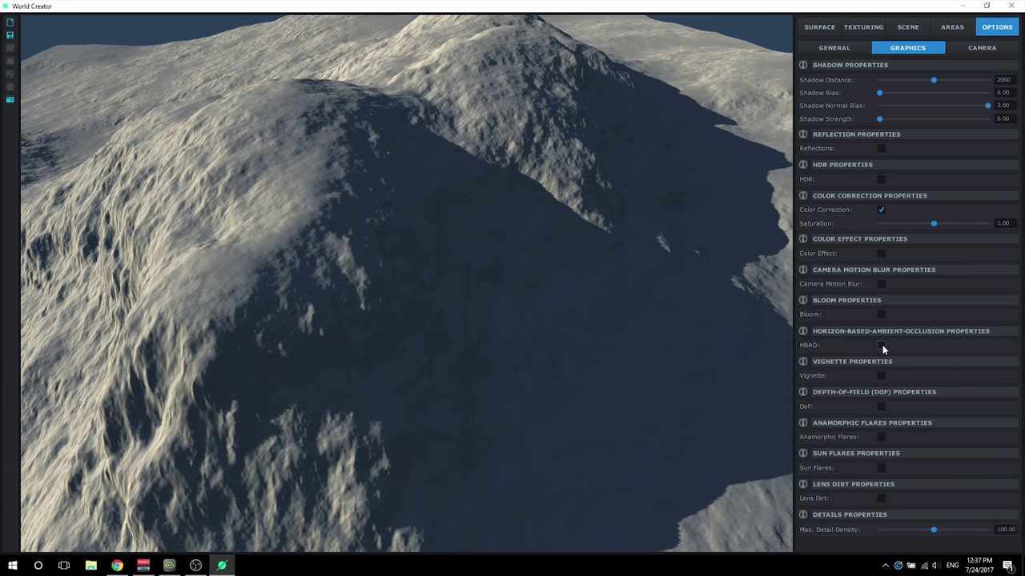
left_click(881, 346)
scroll(517, 314, "down", 10)
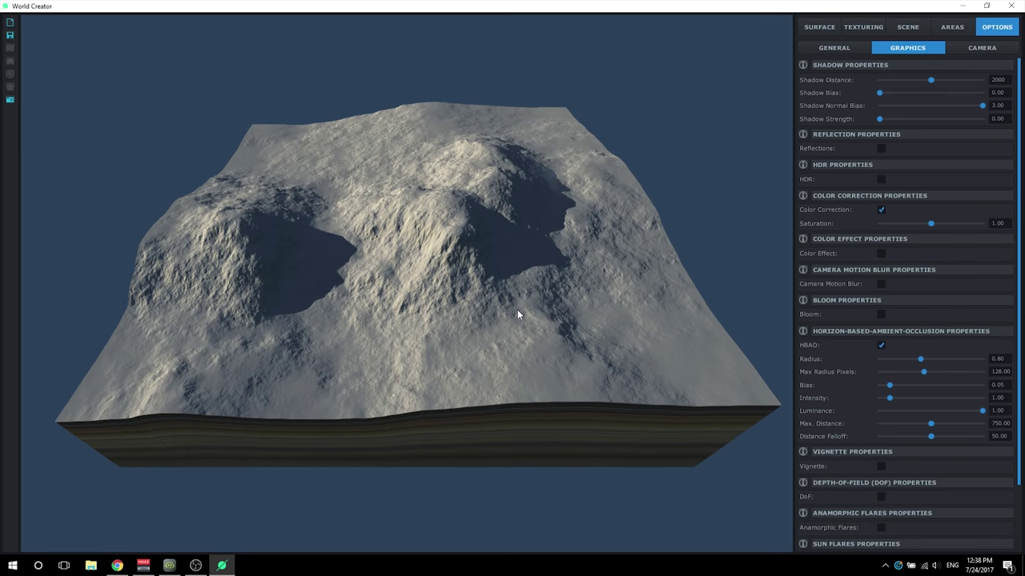
left_click(880, 346)
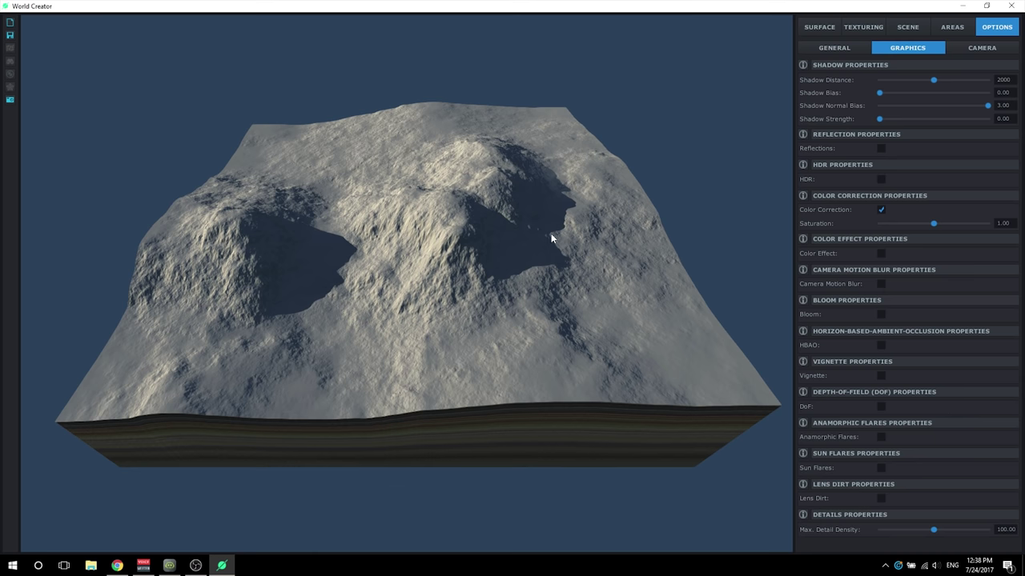
scroll(581, 253, "up", 3)
scroll(573, 245, "down", 3)
left_click(880, 375)
left_click(880, 375)
left_click(881, 407)
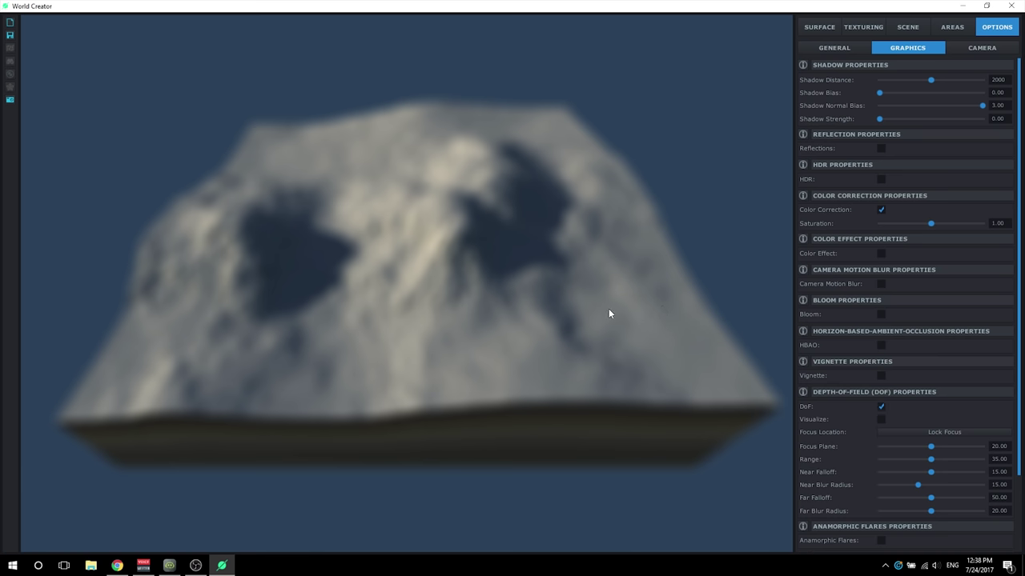
scroll(428, 231, "up", 10)
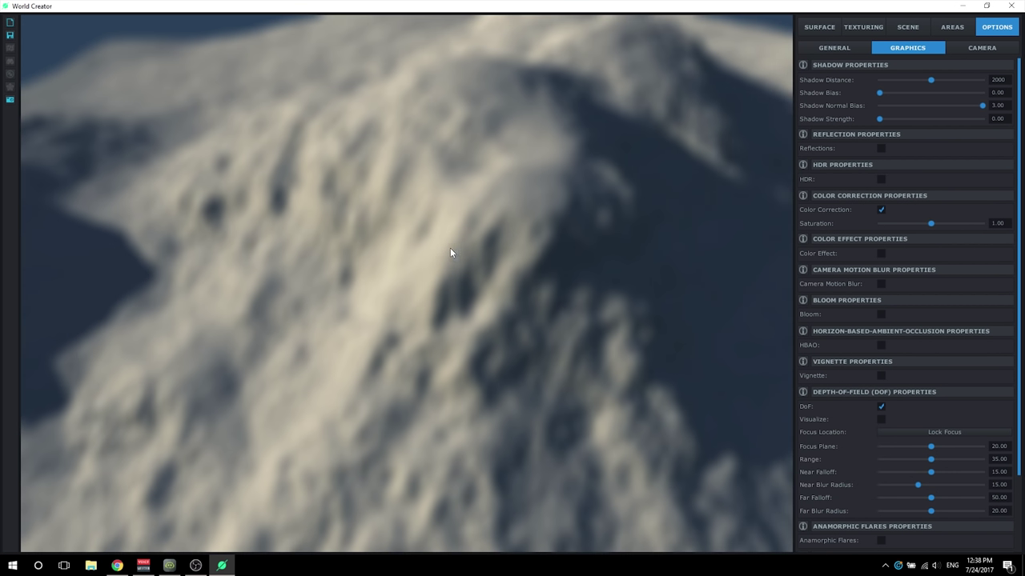
scroll(447, 247, "up", 5)
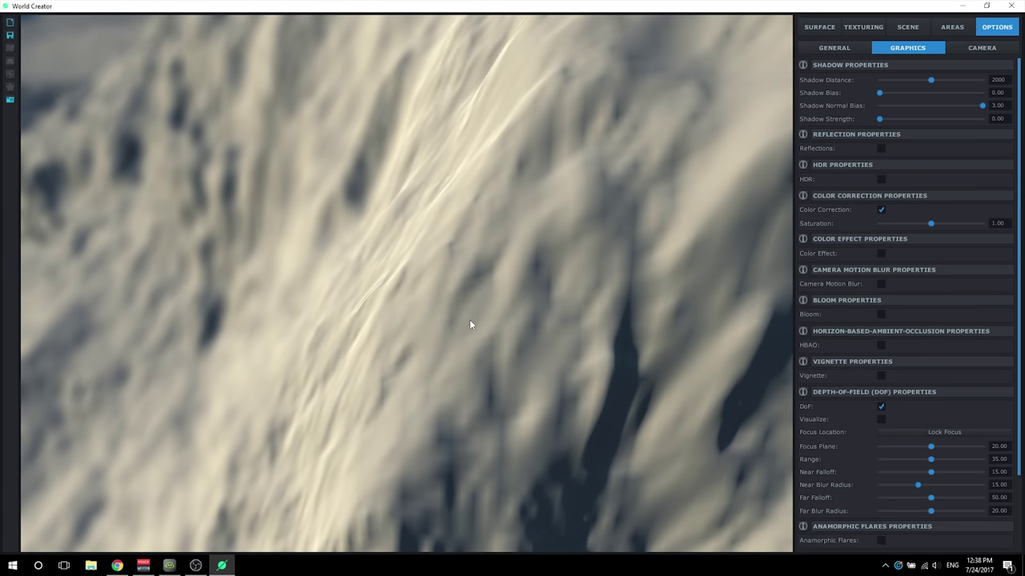
mouse_move(544, 339)
right_mouse_down()
mouse_move(414, 203)
mouse_move(799, 322)
right_mouse_up()
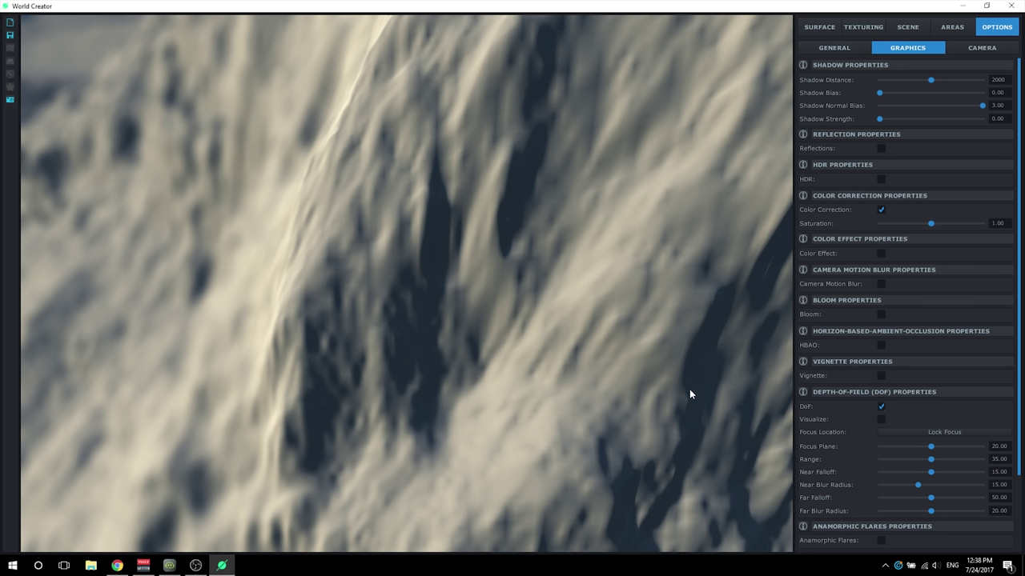
left_click(881, 406)
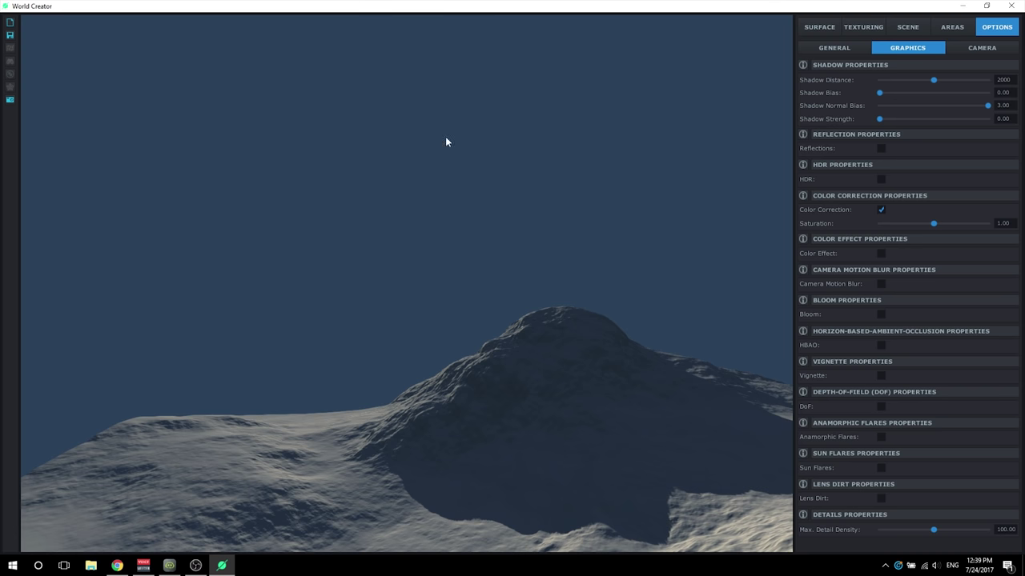
Enable Sun Flares with intensity 0.19, solar wind speed 0.03 and diffraction threshold 0.47.
left_click(881, 469)
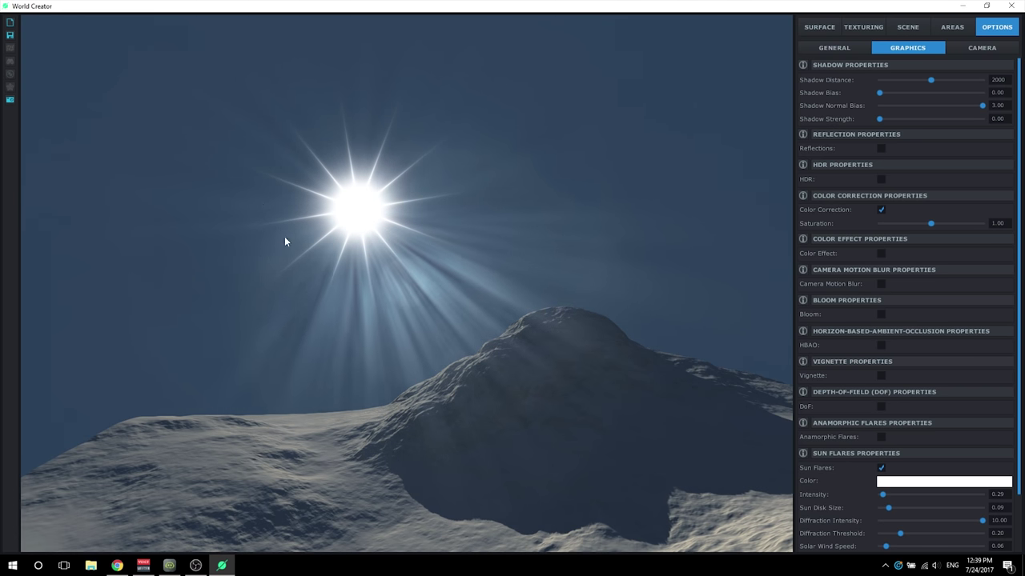
scroll(866, 482, "down", 2)
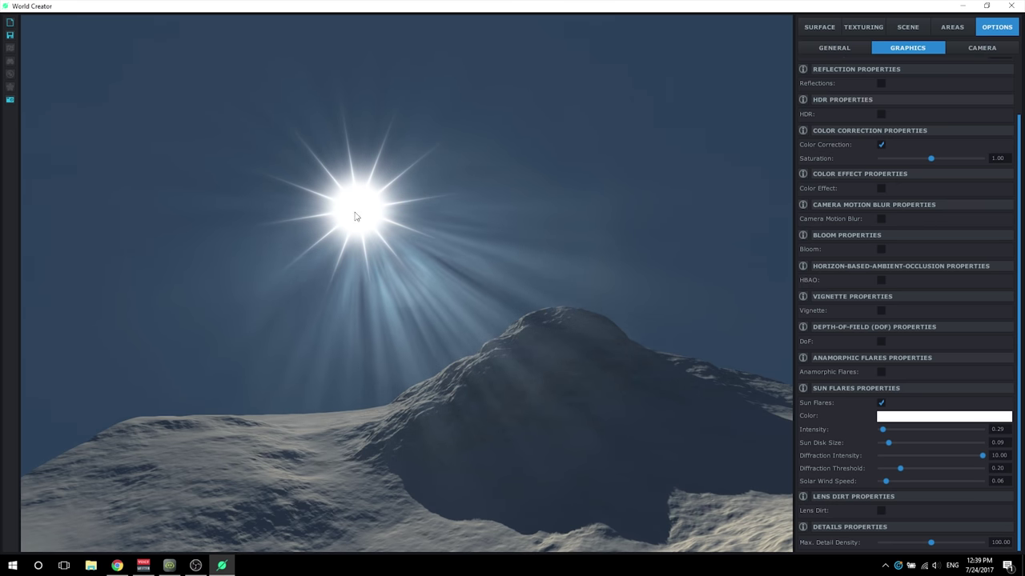
mouse_move(882, 432)
left_mouse_down()
mouse_move(894, 432)
mouse_move(881, 431)
mouse_move(898, 448)
mouse_move(887, 449)
left_mouse_up()
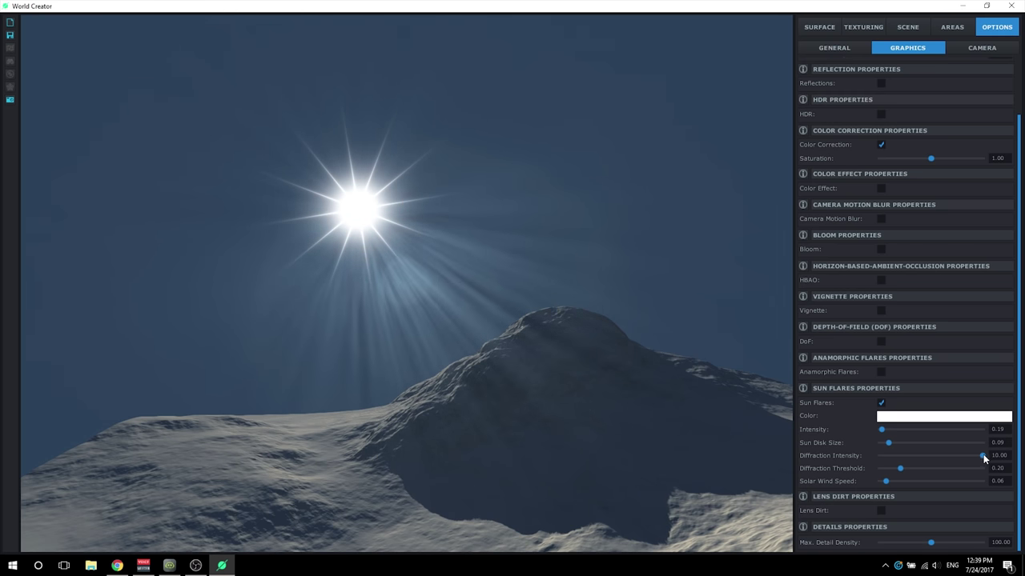
mouse_move(983, 455)
left_mouse_down()
mouse_move(873, 456)
mouse_move(991, 458)
left_mouse_up()
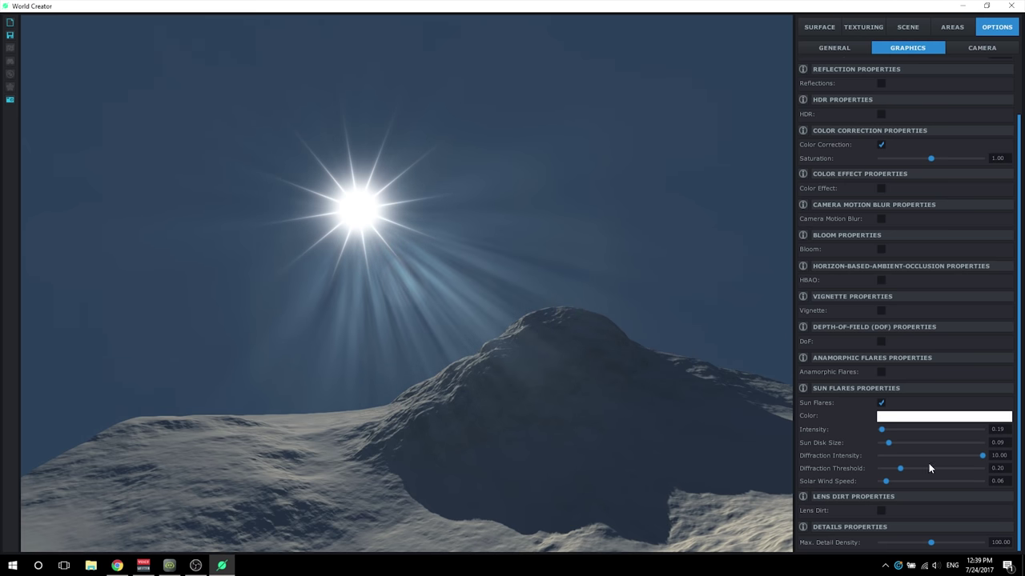
mouse_move(884, 481)
left_mouse_down()
mouse_move(938, 481)
mouse_move(882, 484)
left_mouse_up()
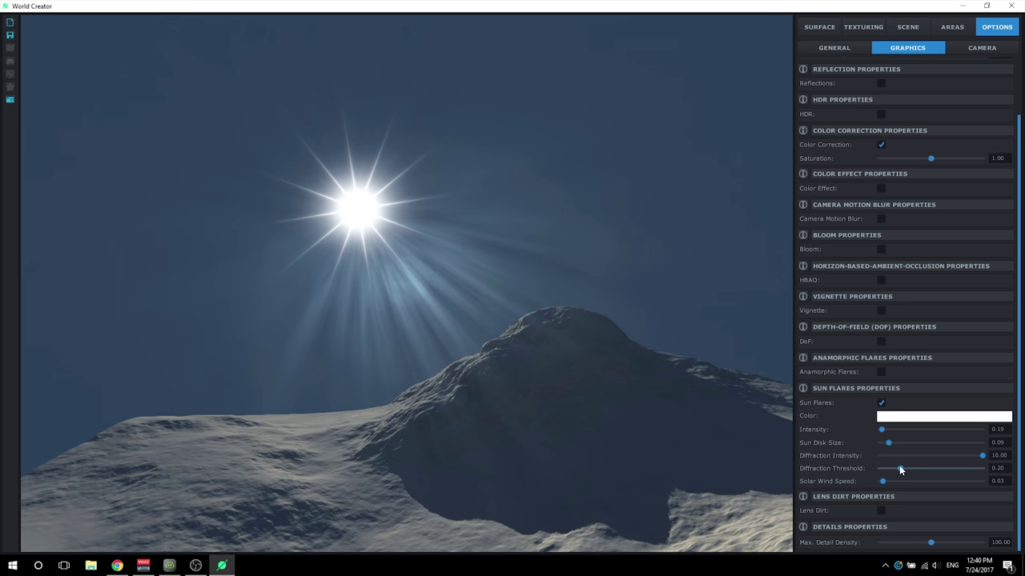
left_click_drag(901, 468, 919, 445)
Turn Sun Flares off, and try Lens Dirt before switching it back off.
left_click(881, 402)
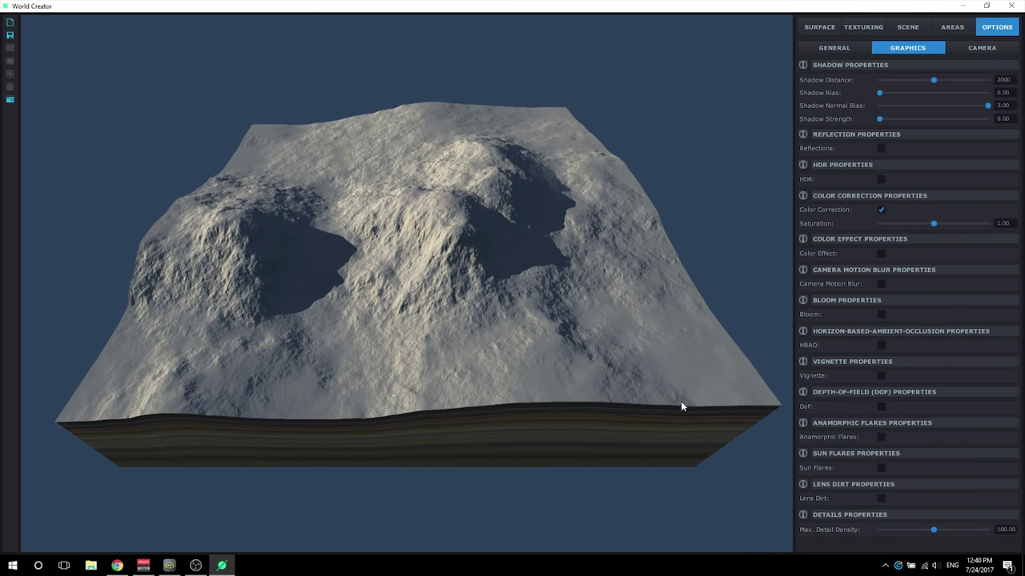
left_click(881, 499)
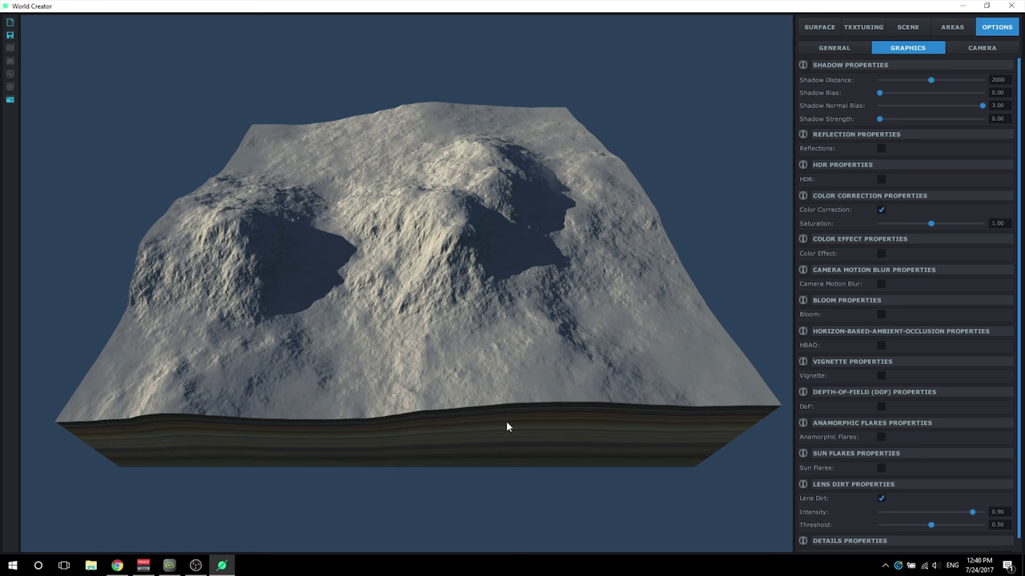
left_click(881, 499)
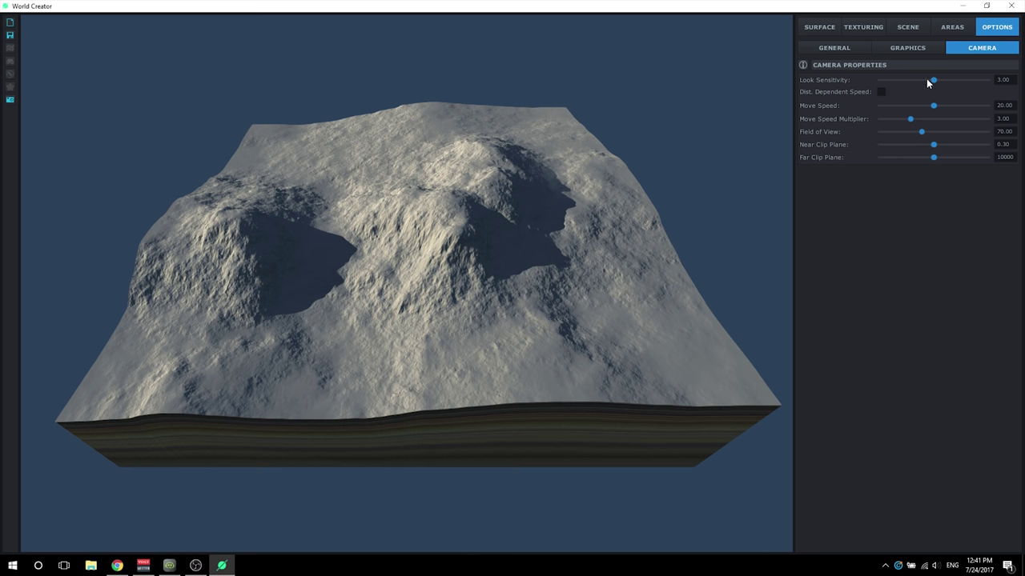
scroll(438, 196, "up", 3)
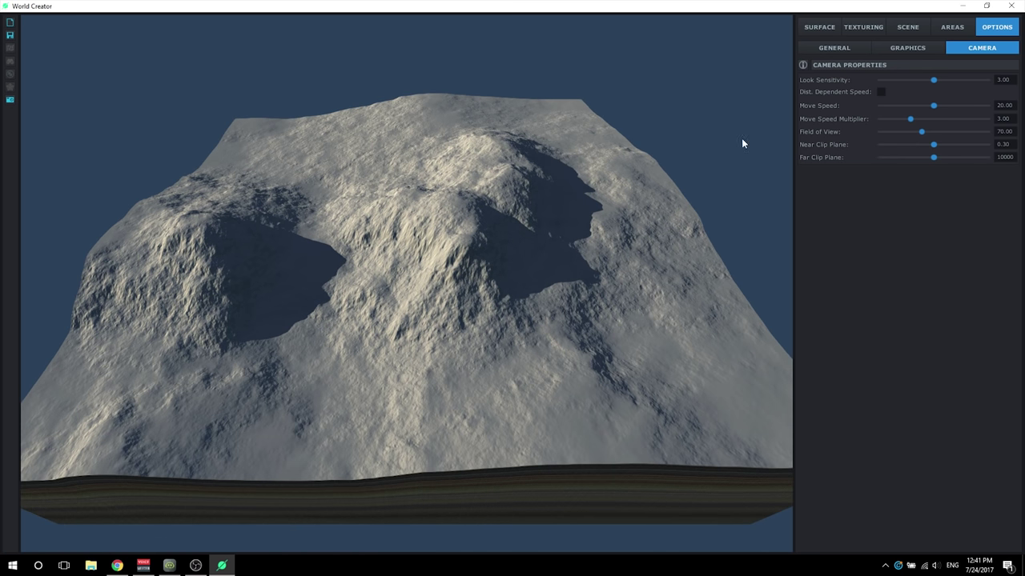
scroll(517, 174, "up", 3)
scroll(561, 185, "down", 3)
scroll(526, 220, "up", 5)
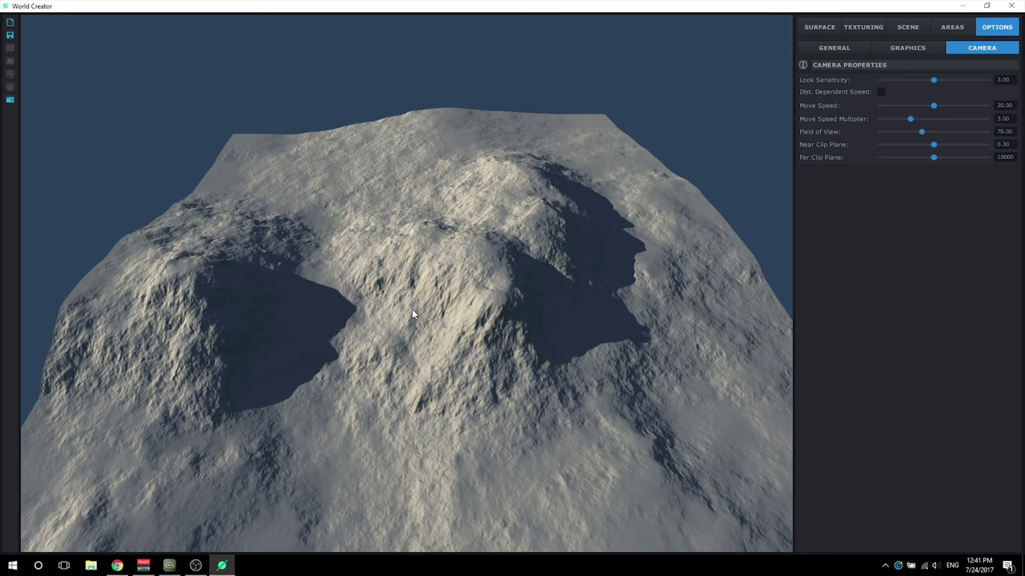
scroll(413, 309, "up", 5)
scroll(501, 344, "down", 6)
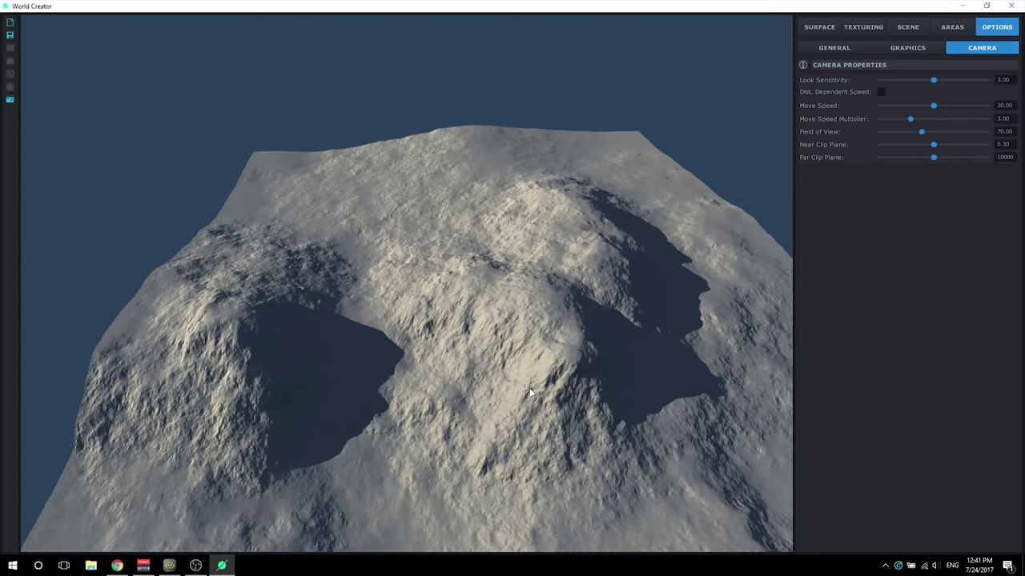
scroll(530, 389, "up", 4)
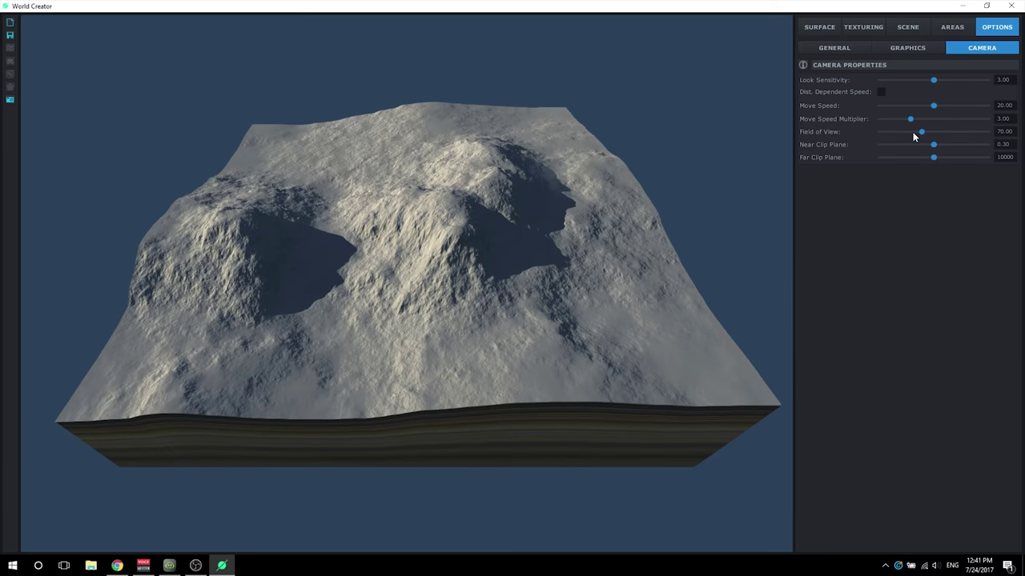
left_click(881, 92)
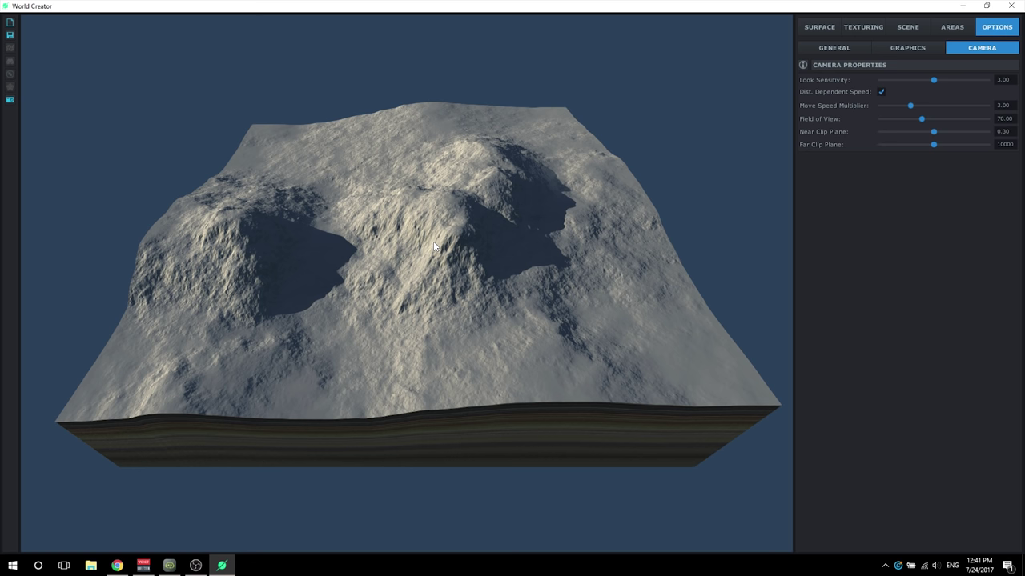
left_click(881, 91)
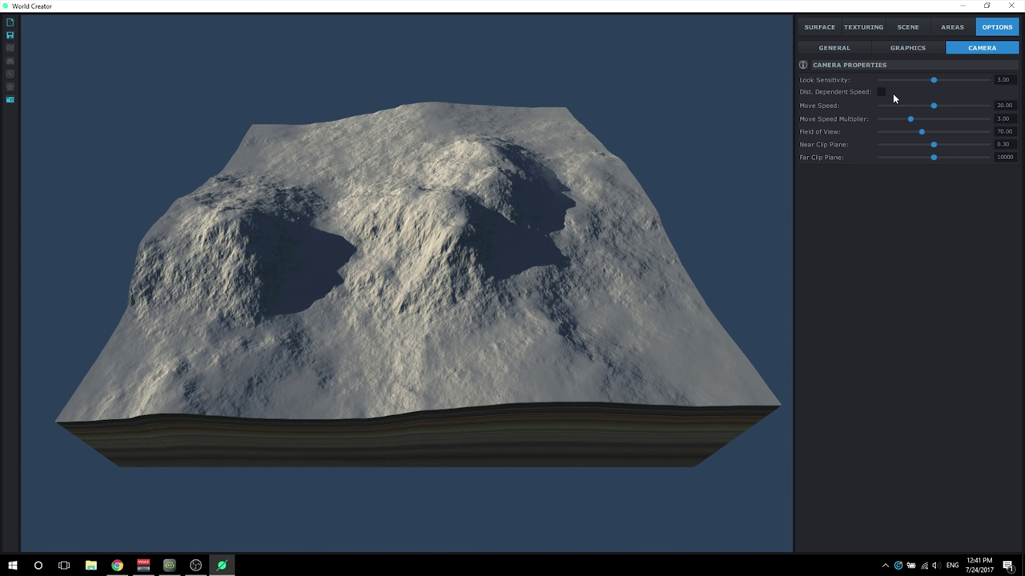